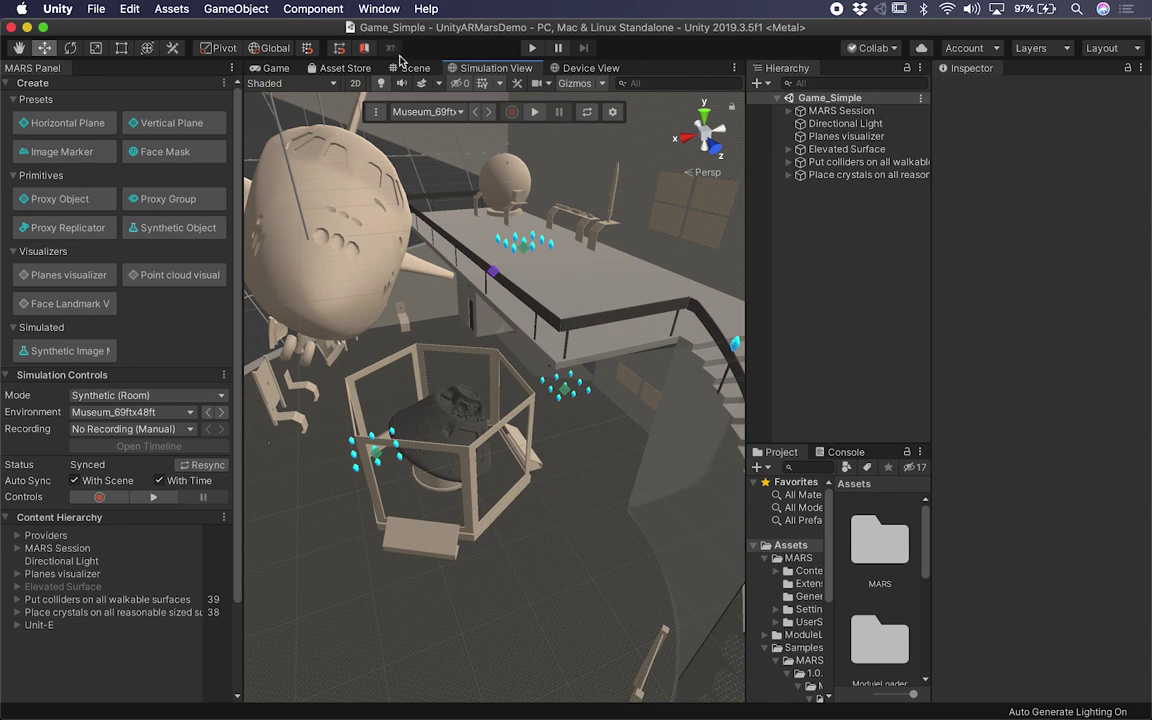
Switch to the Scene view and select the Unit-E robot to inspect it beside the crystals
click(415, 68)
mouse_move(437, 401)
alt+mouse_down()
mouse_move(571, 440)
mouse_move(604, 465)
mouse_move(360, 463)
mouse_move(432, 418)
alt+mouse_up()
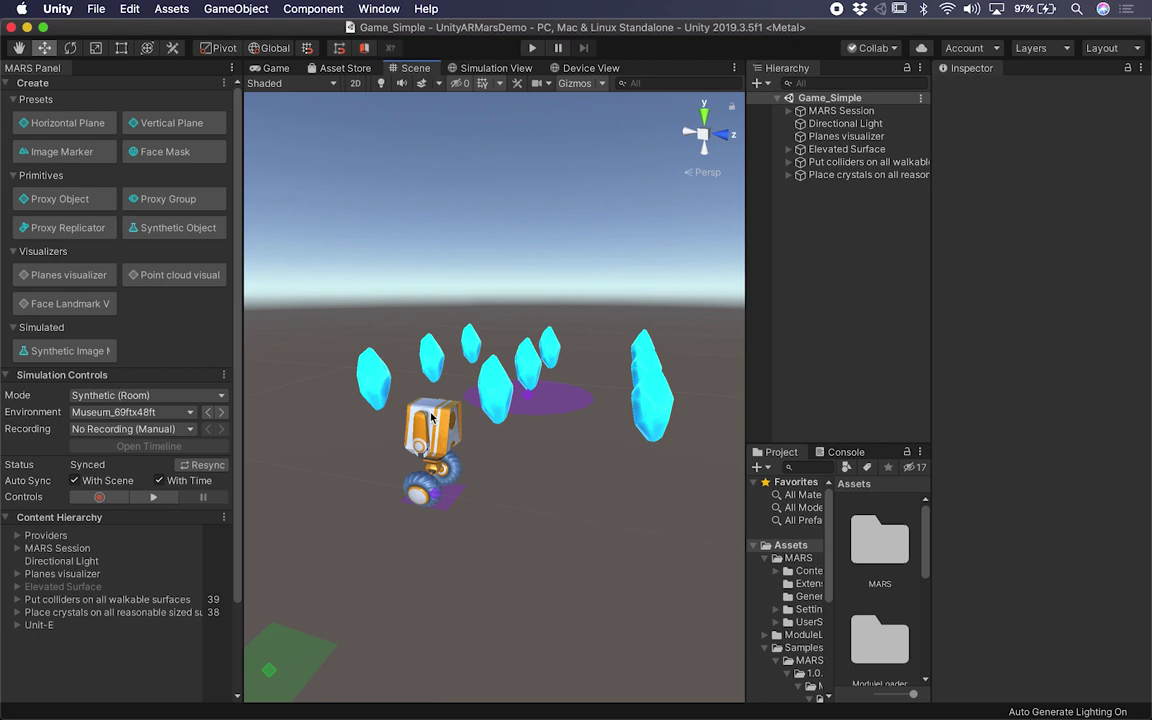
alt+drag(432, 418, 508, 460)
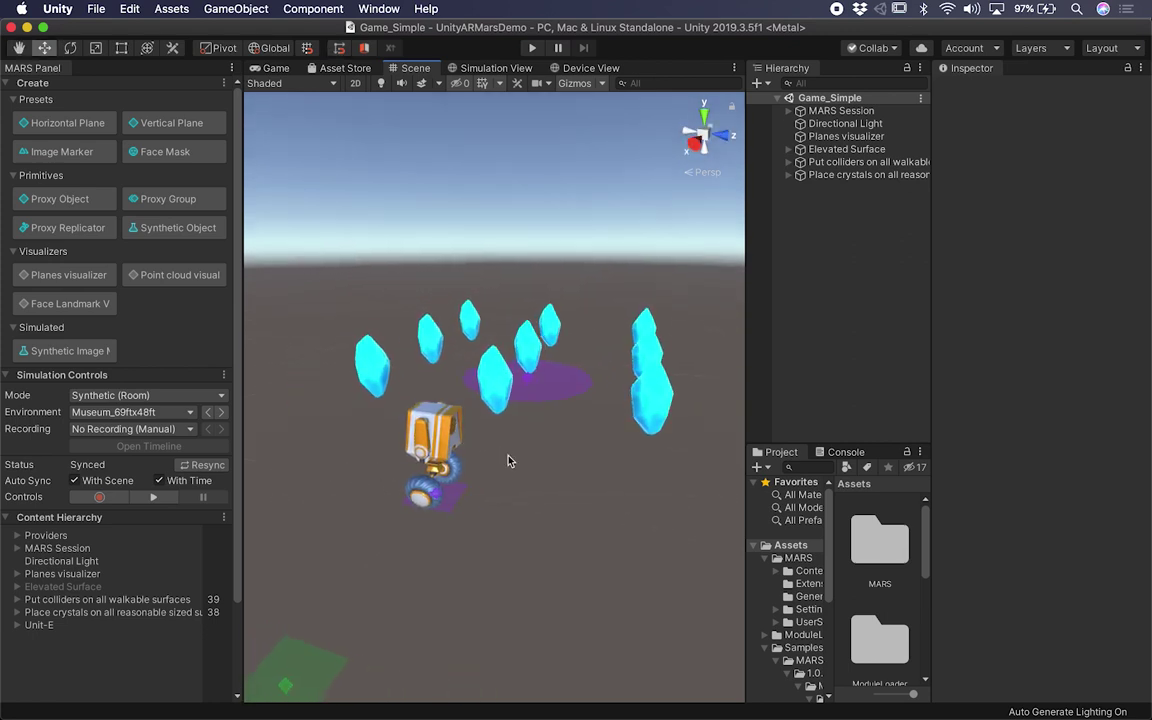
click(405, 405)
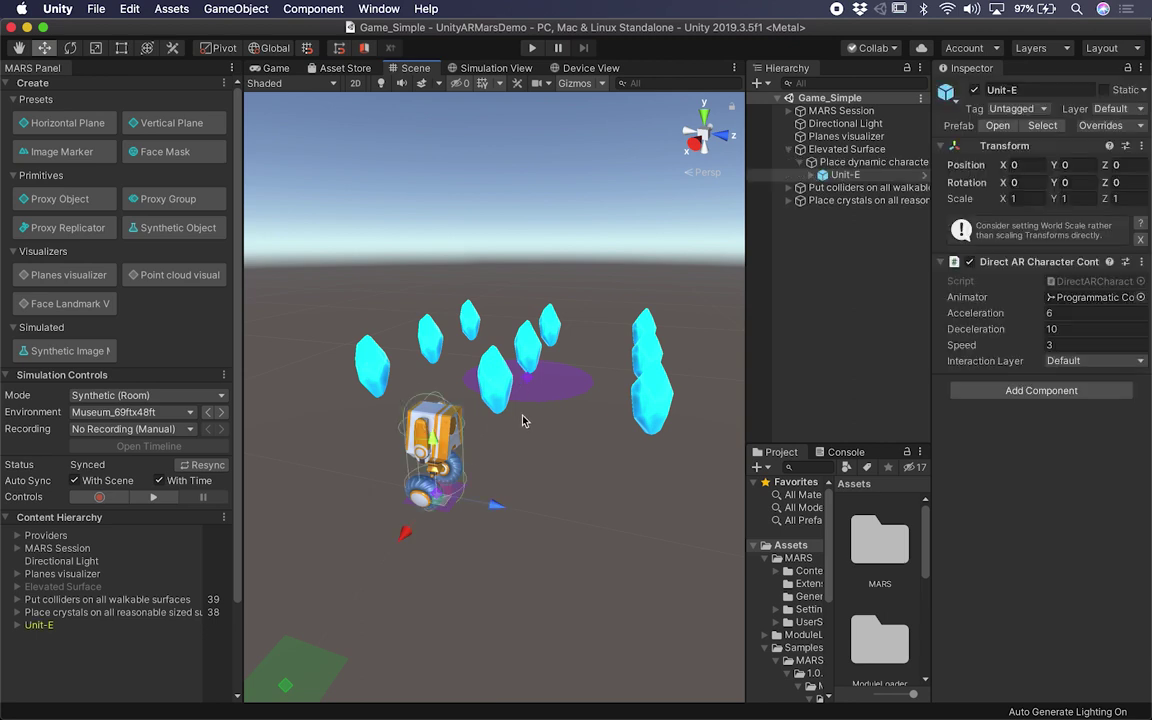
scroll(522, 421, up, 2)
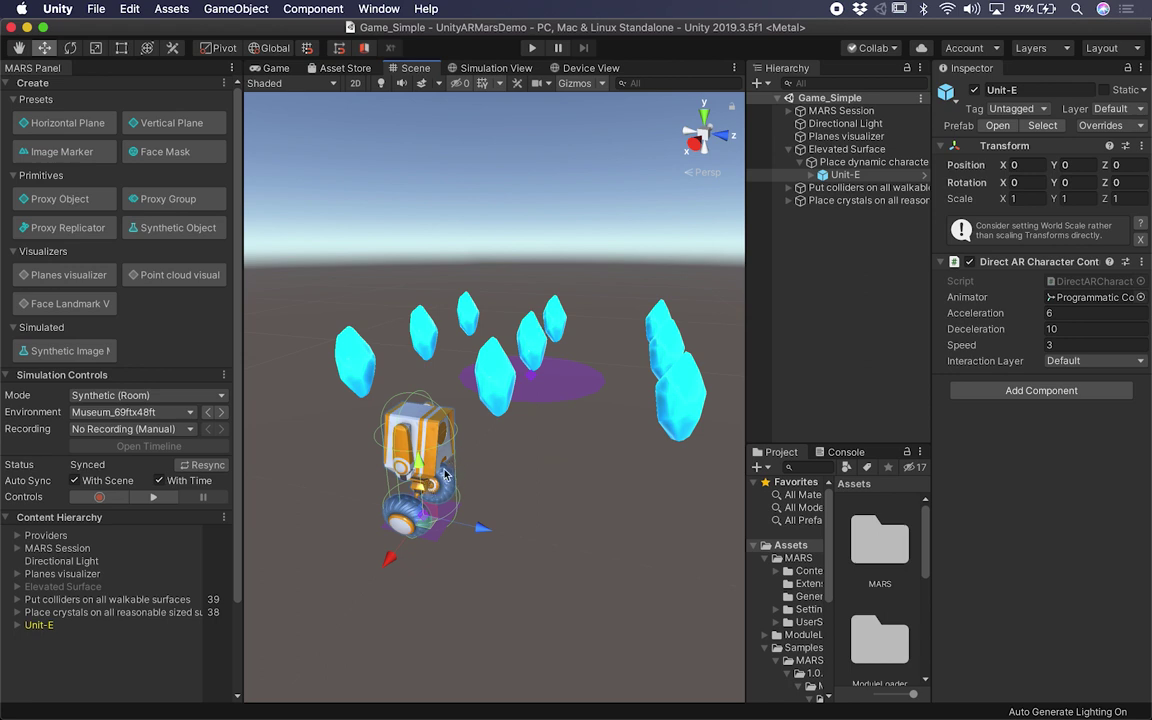
alt+drag(327, 505, 522, 463)
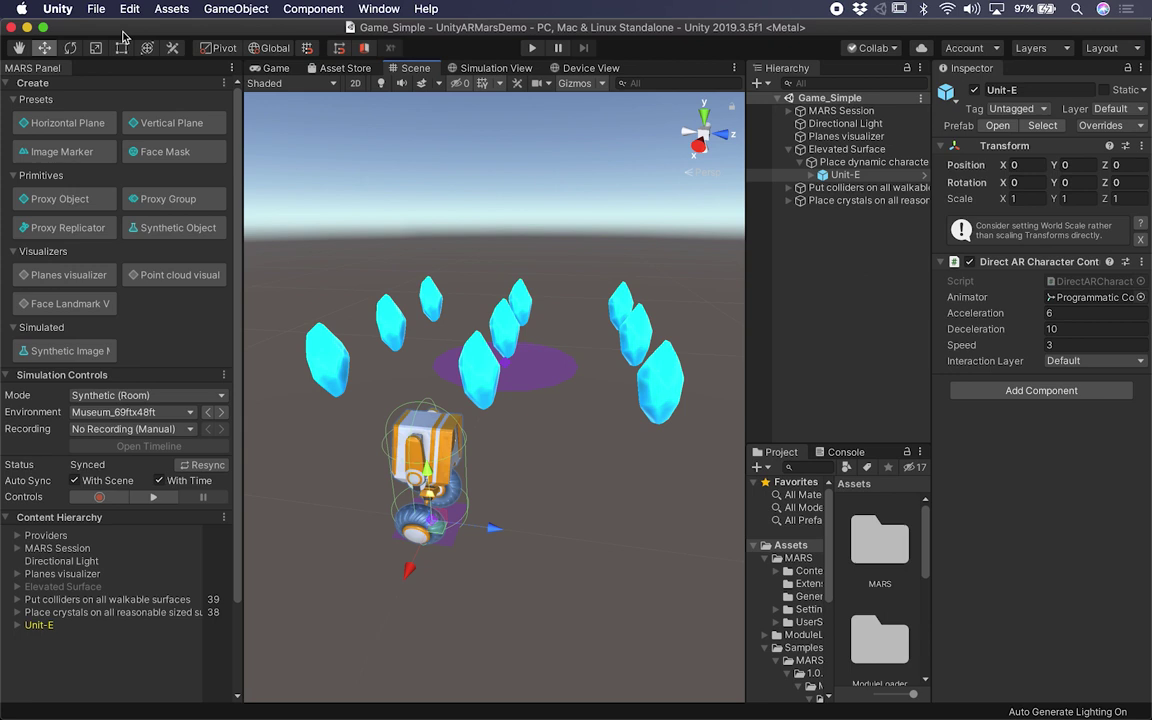
Open the Package Manager and search all packages for "XR"
click(379, 10)
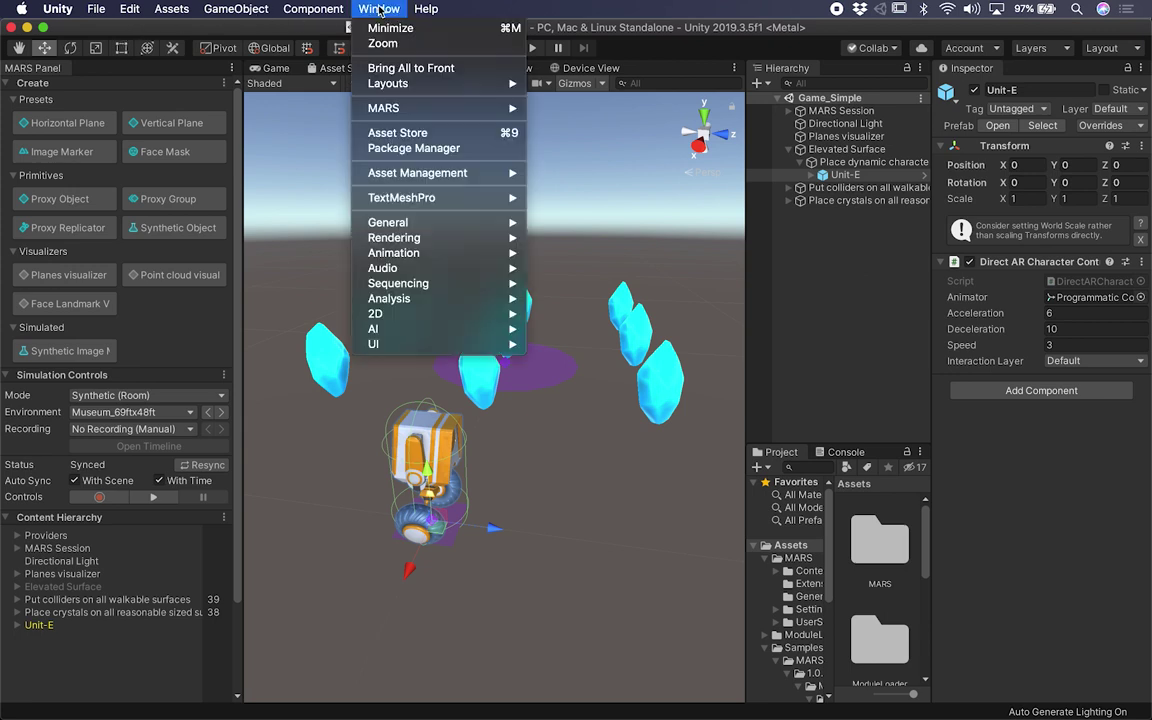
click(408, 148)
drag(262, 36, 589, 100)
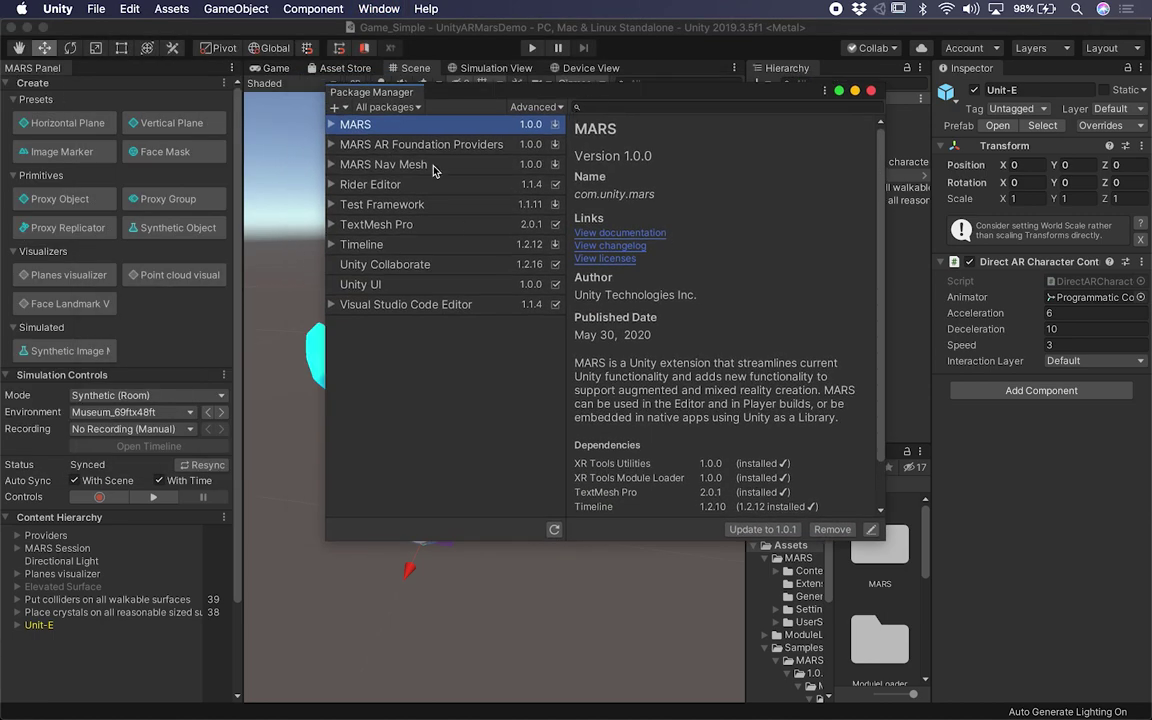
scroll(527, 421, down, 1)
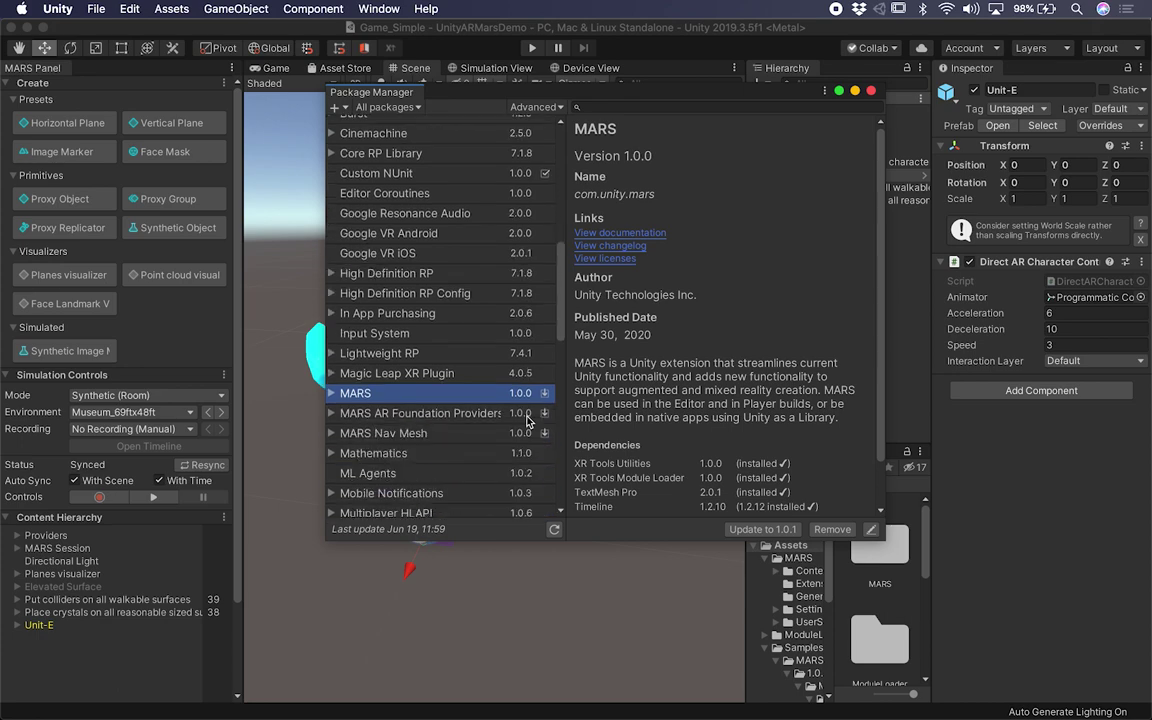
scroll(496, 420, down, 5)
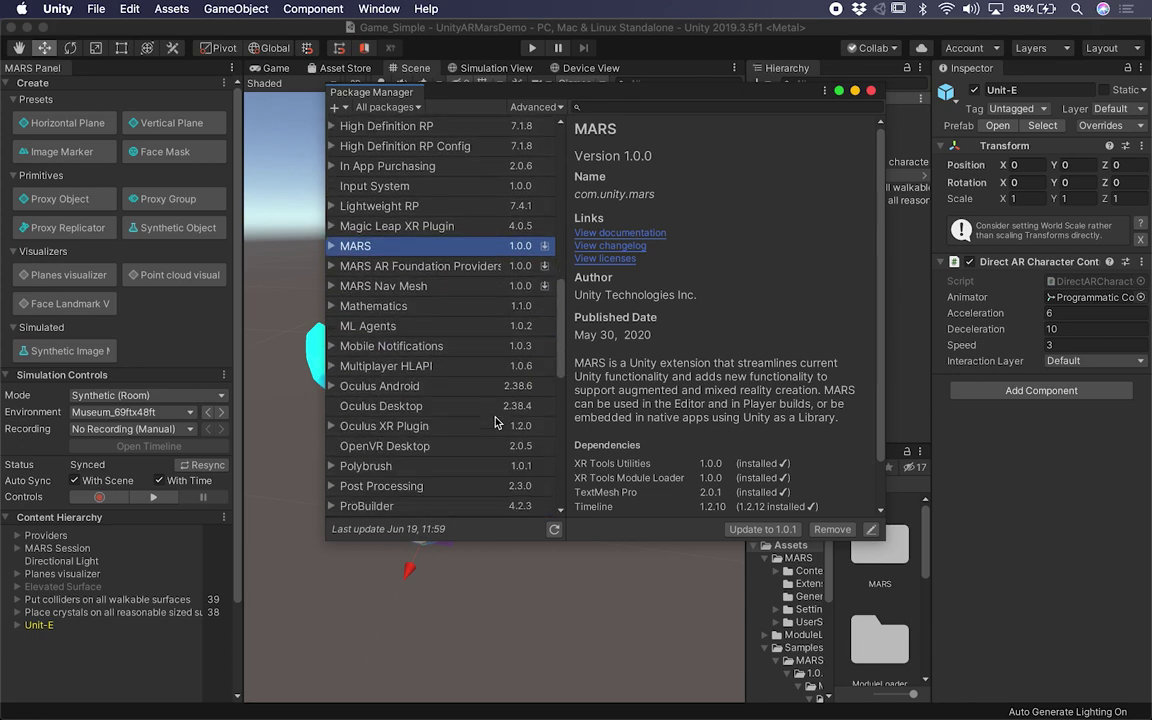
click(684, 109)
text(X)
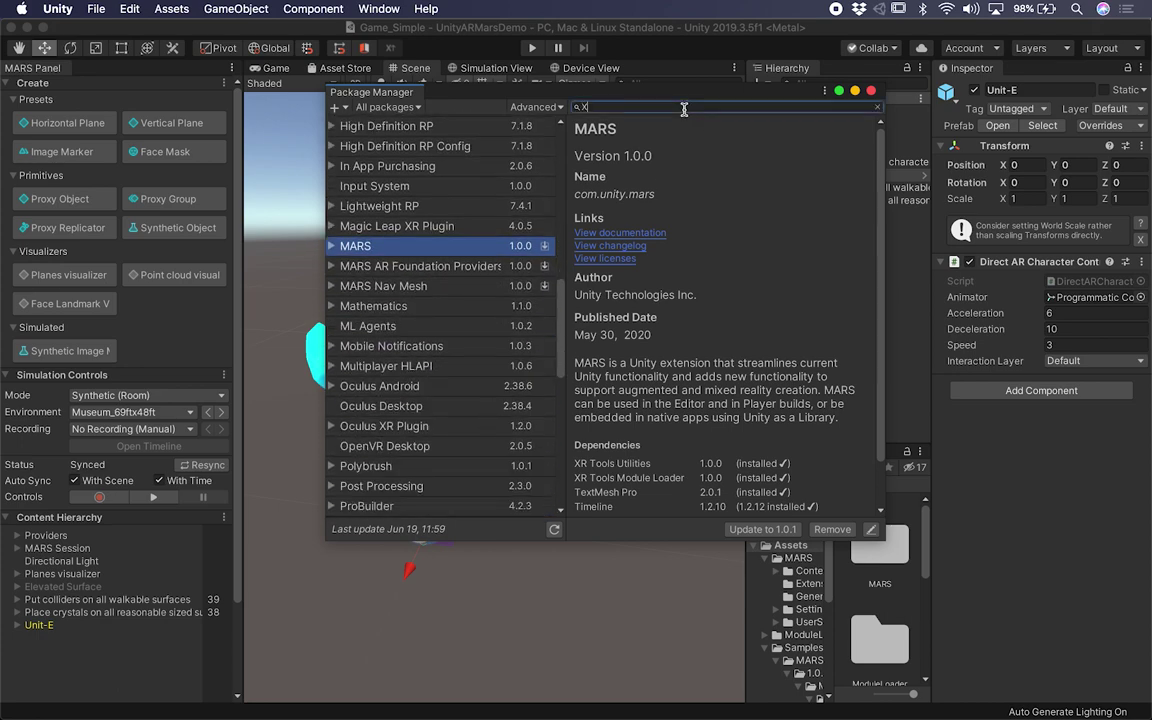
text(R)
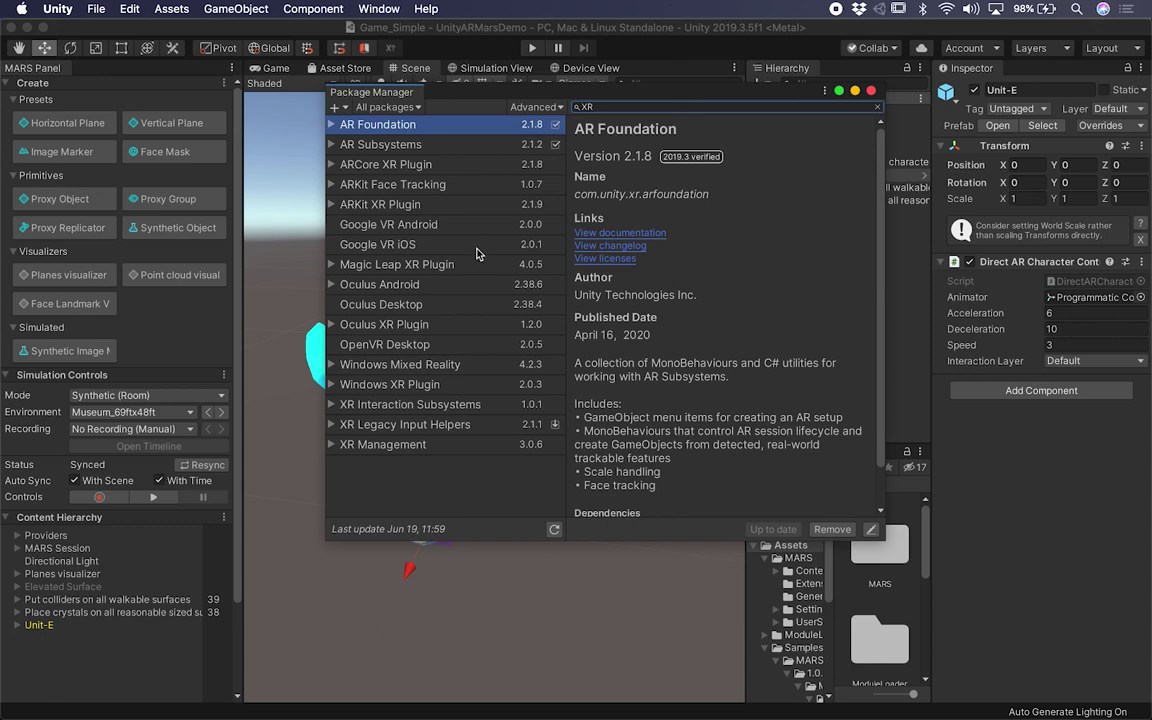
Install the ARKit XR Plugin version 2.1.9 package and close the Package Manager
click(381, 166)
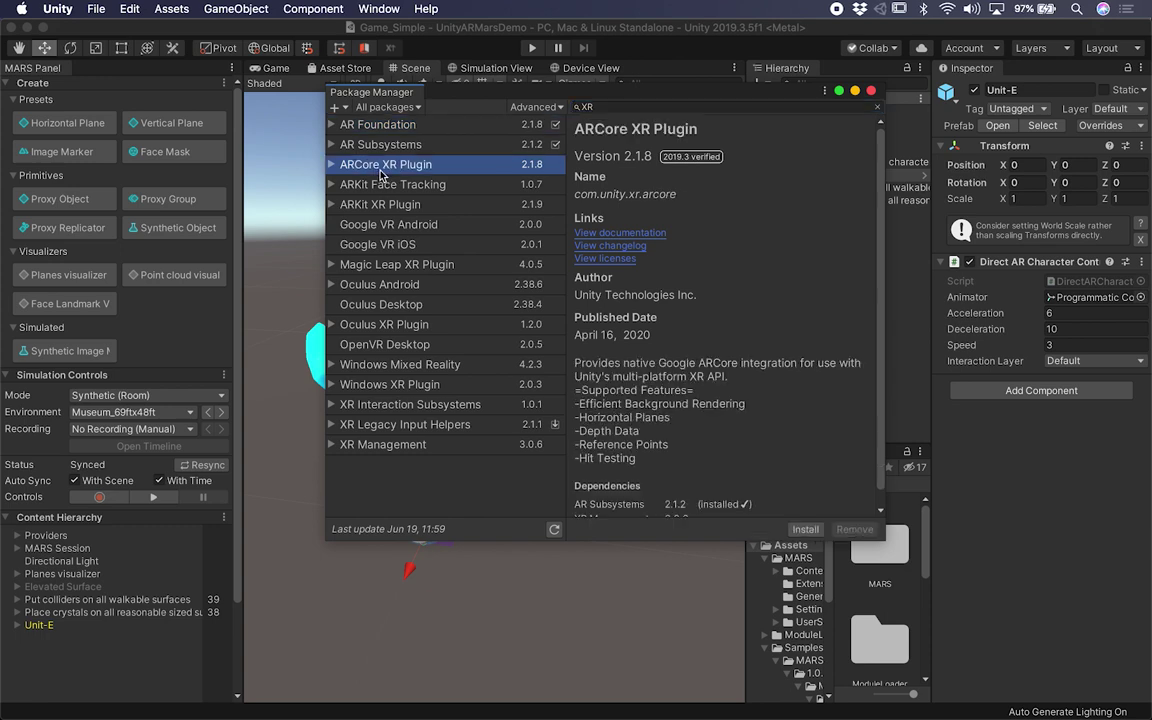
drag(448, 90, 346, 88)
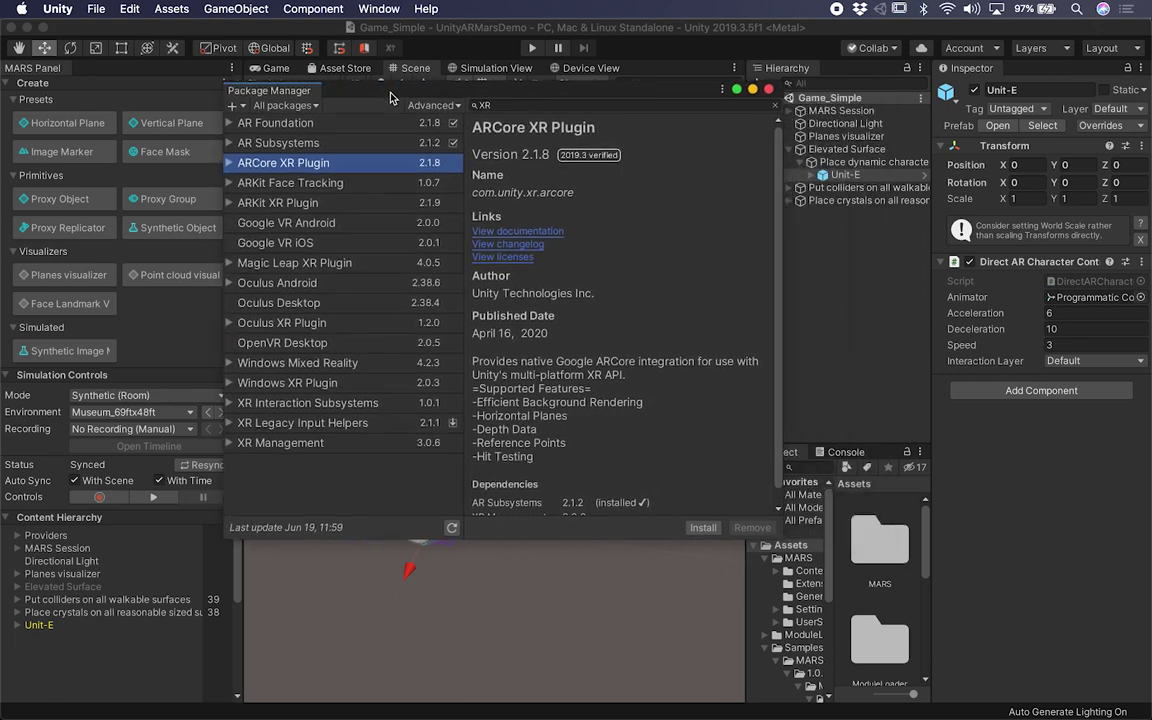
drag(781, 540, 952, 612)
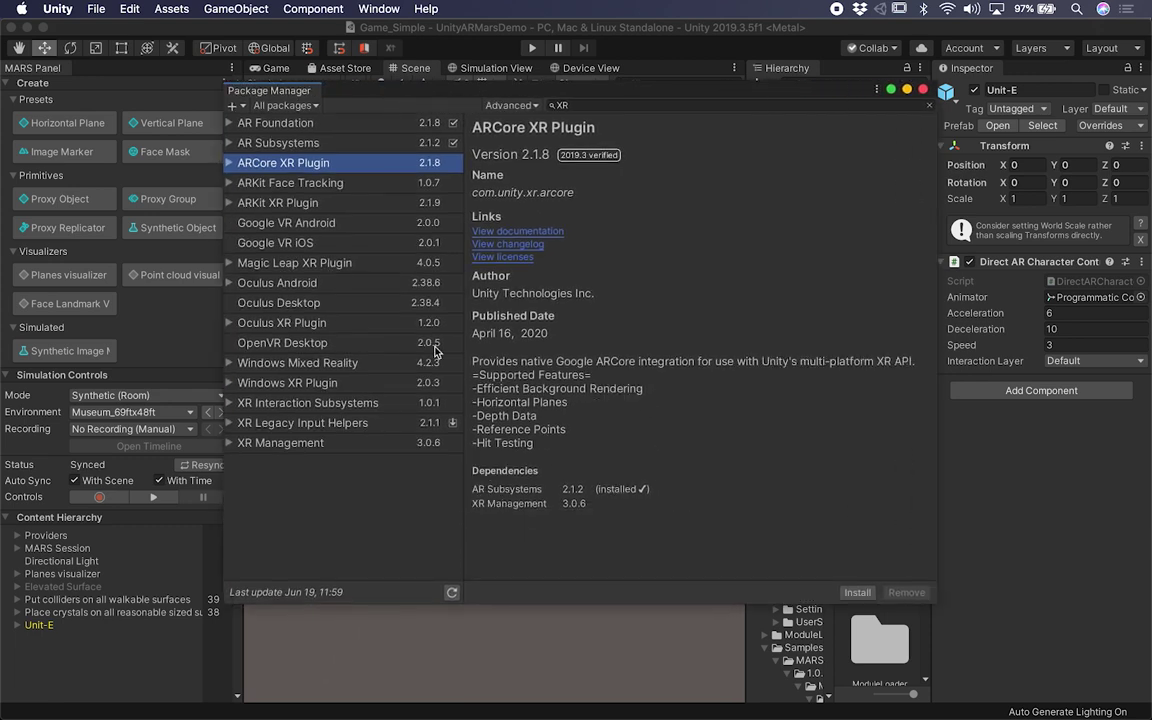
click(278, 203)
click(229, 202)
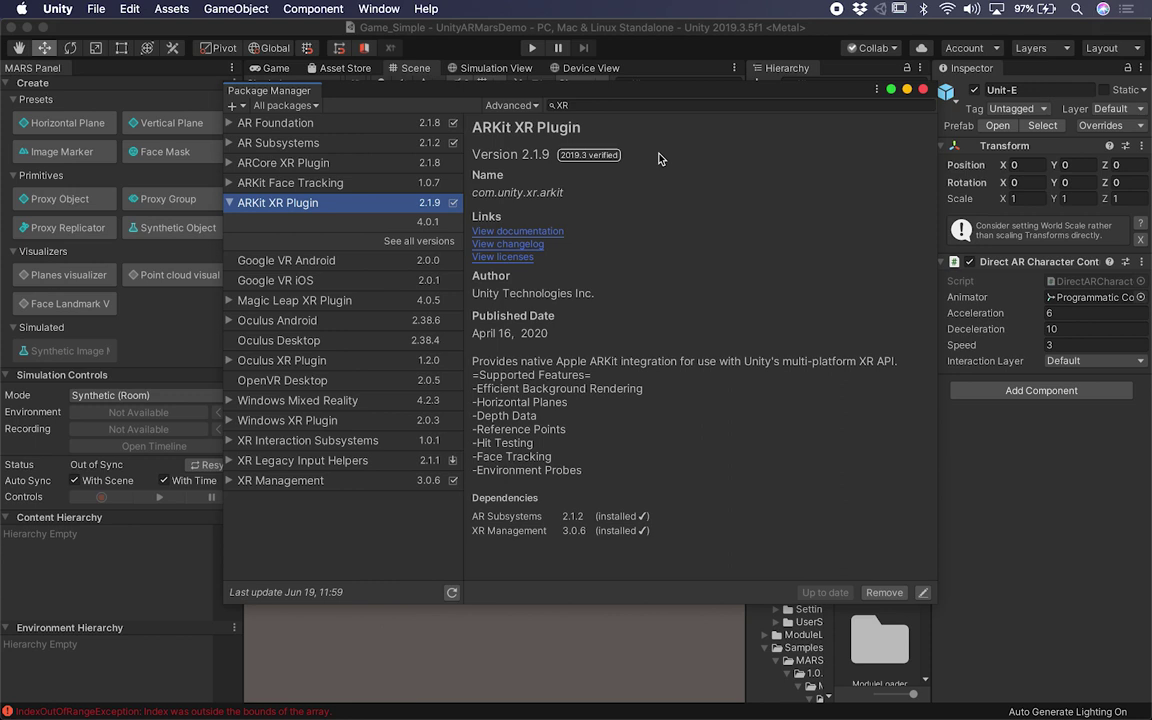
drag(740, 90, 690, 111)
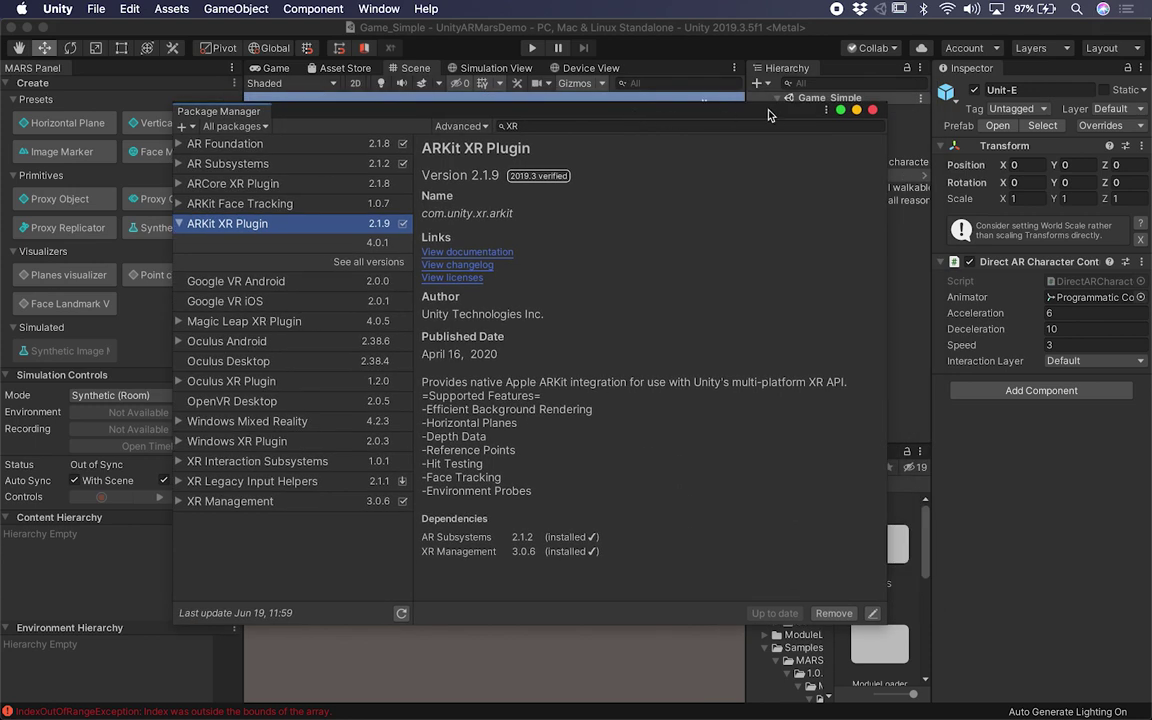
click(872, 109)
Examine the IndexOutOfRangeException error in the Console, clear the messages and deselect the robot
click(846, 452)
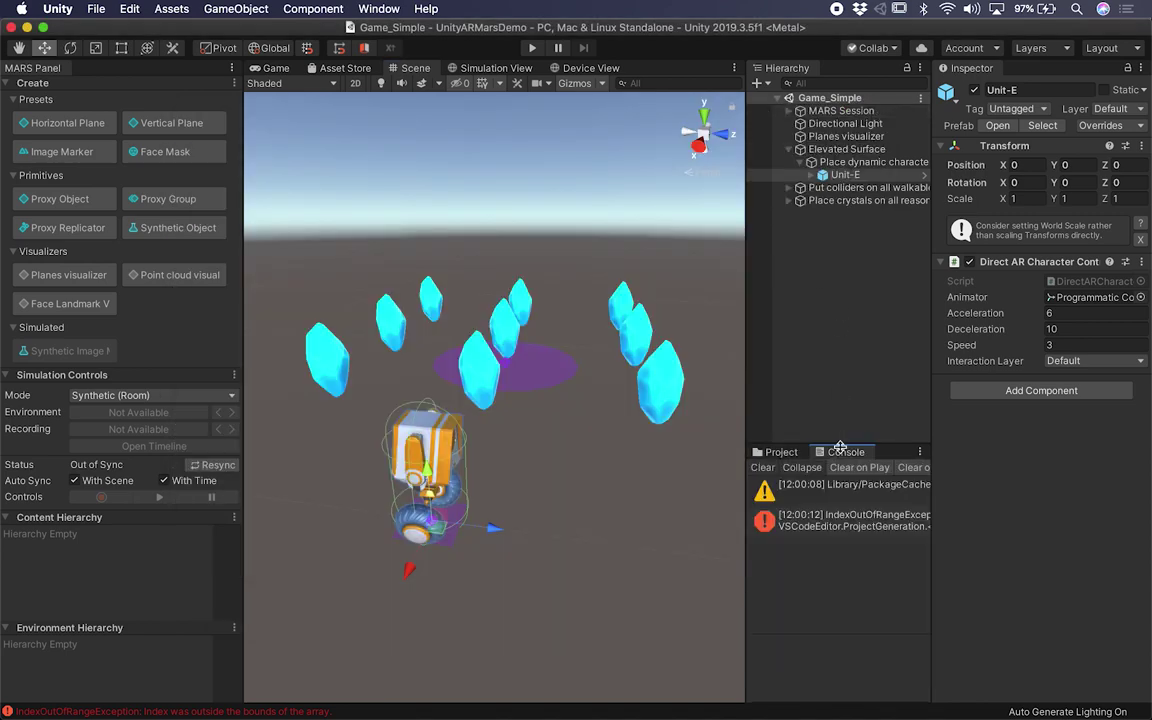
drag(745, 388, 628, 392)
click(714, 517)
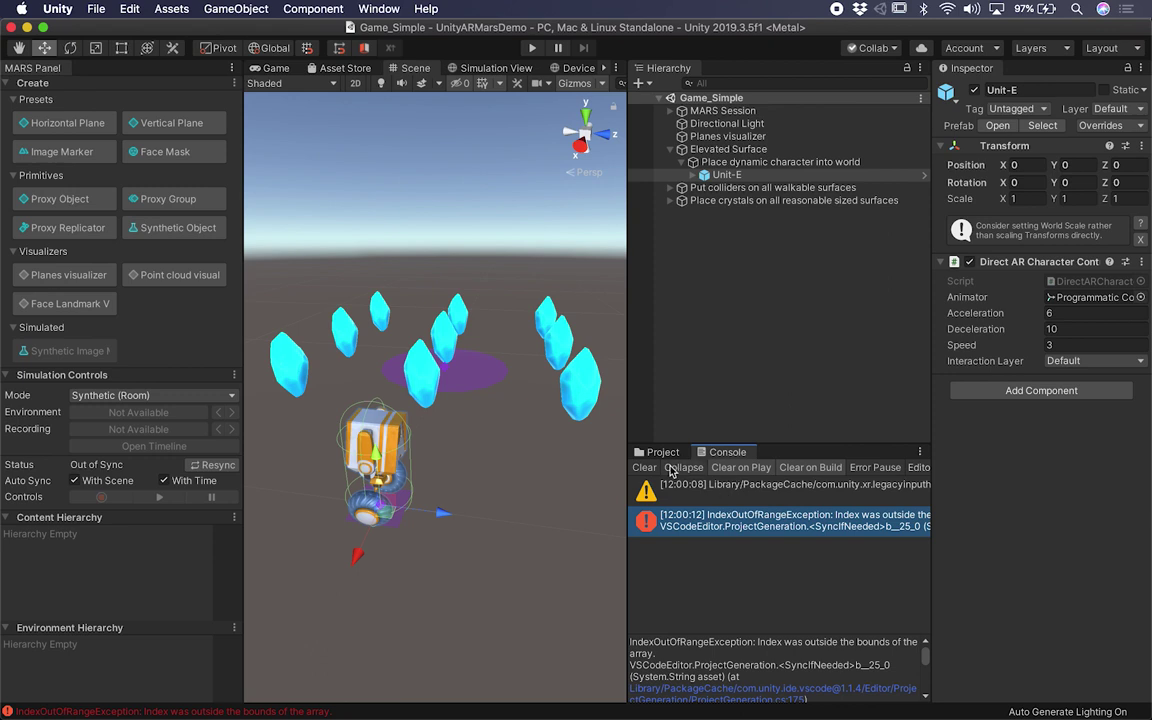
drag(626, 404, 728, 255)
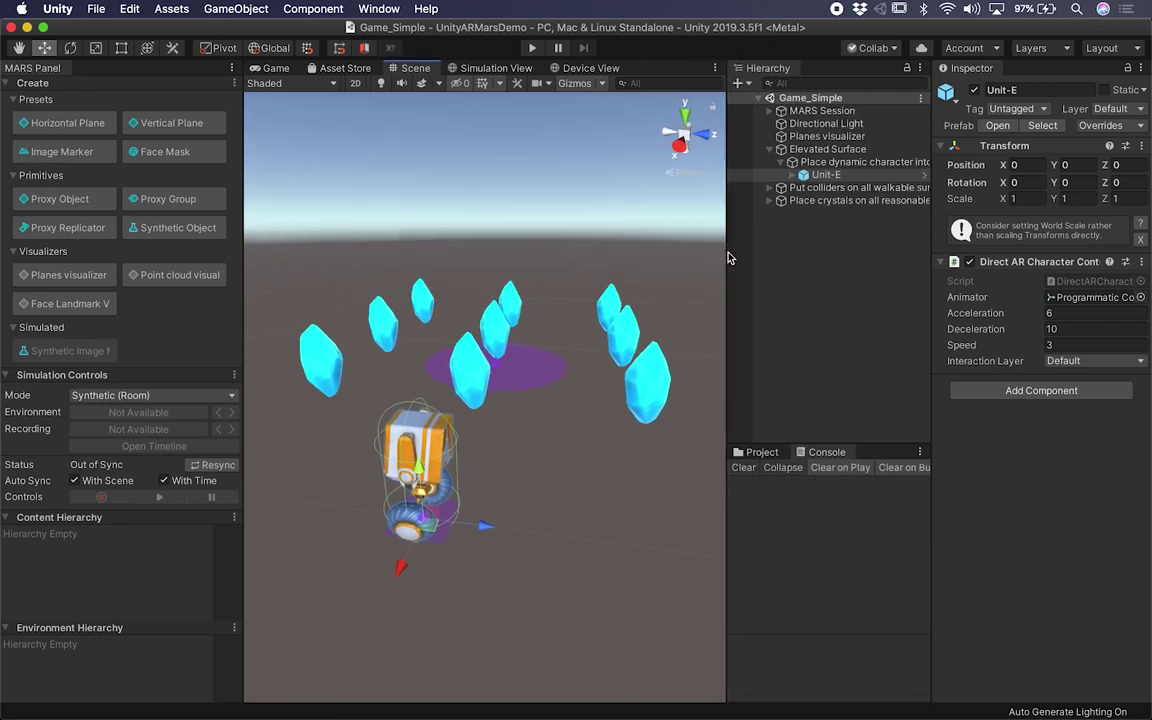
click(820, 278)
Open the Build Settings and add the open Game_Simple scene to the build
click(97, 9)
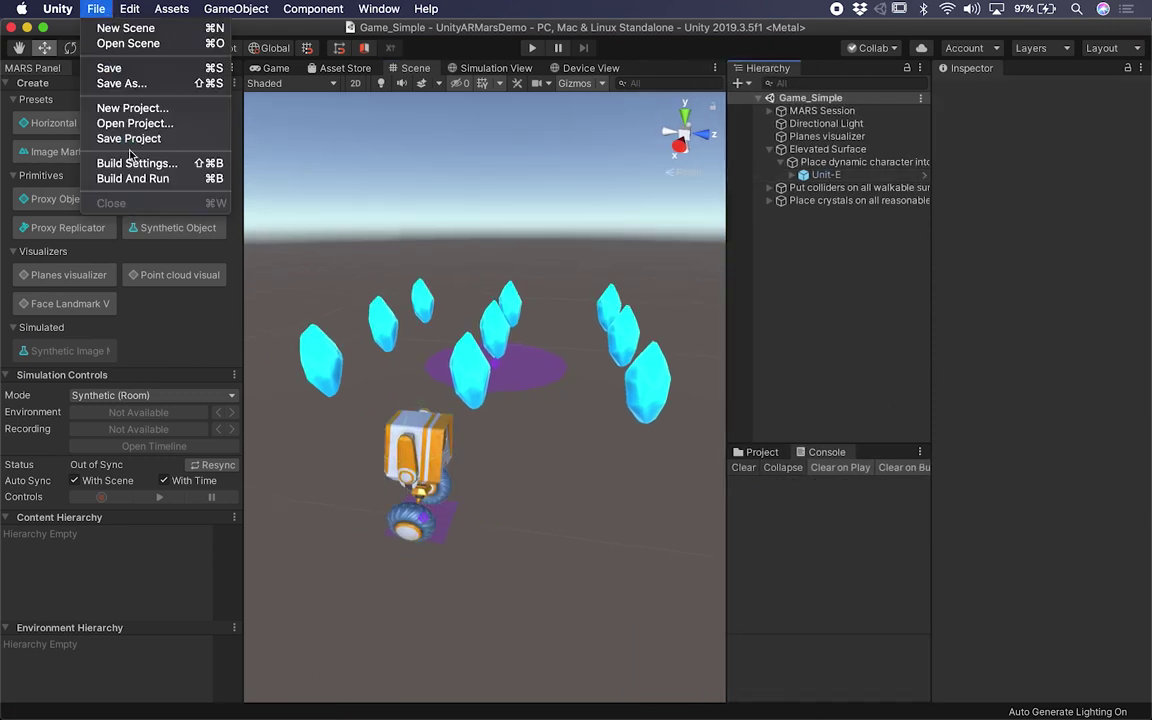
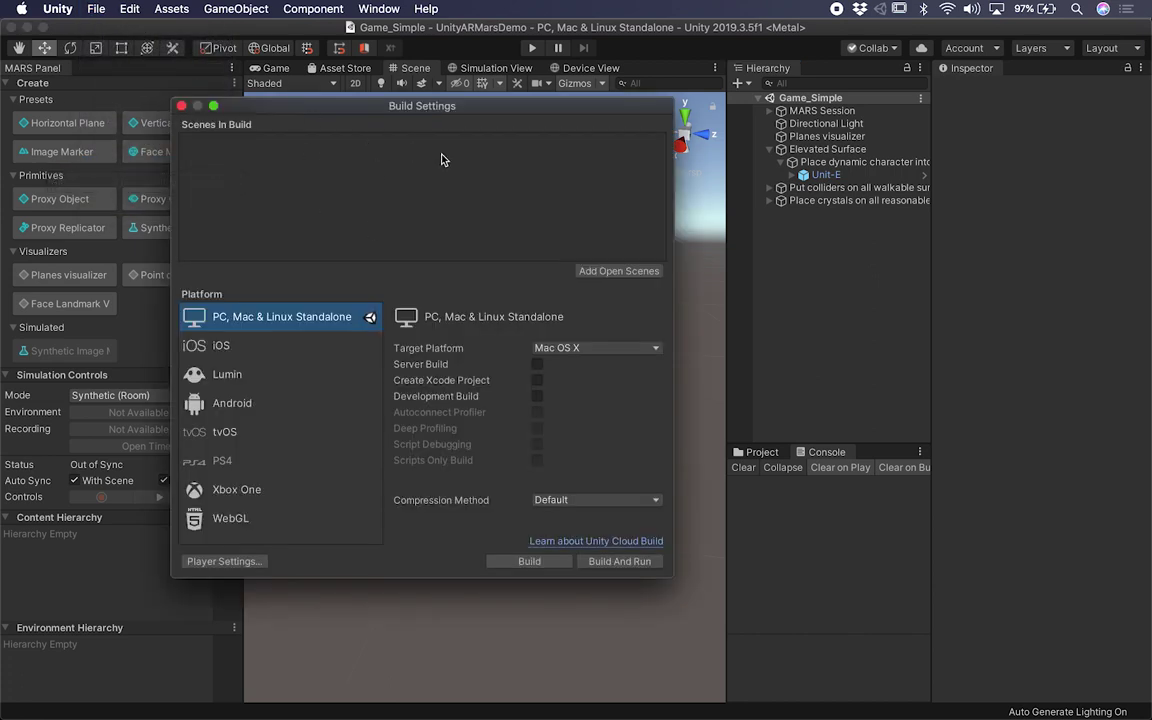
drag(372, 105, 450, 102)
click(680, 267)
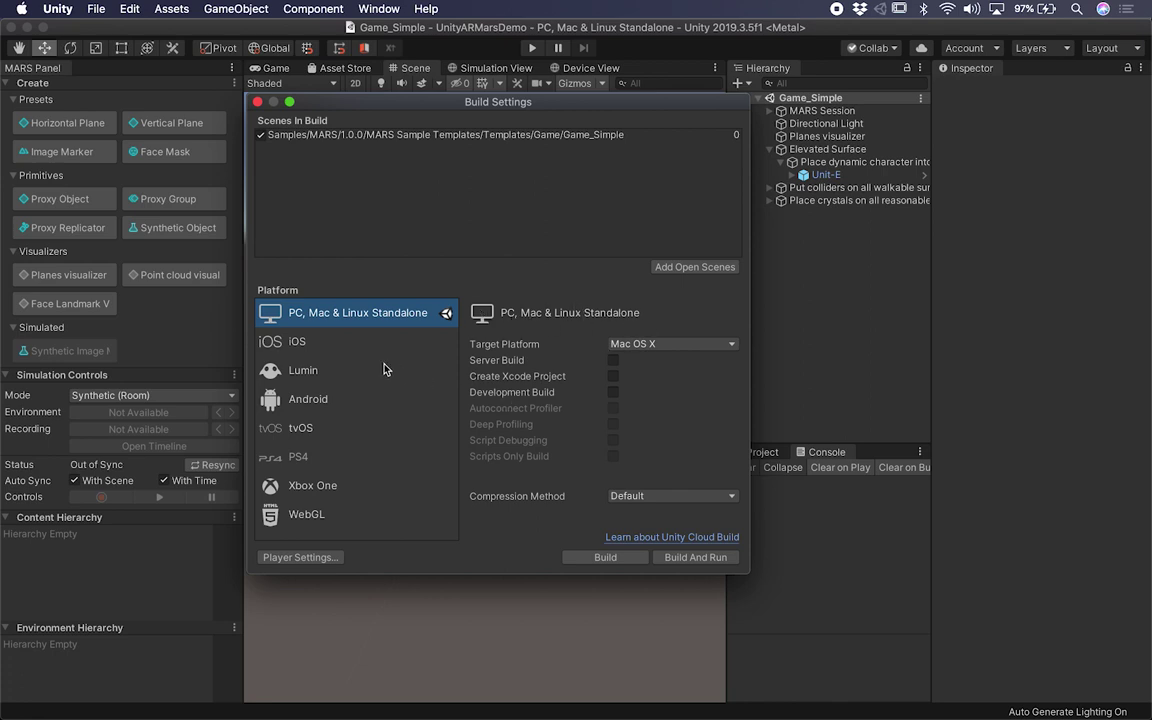
Switch the build platform to iOS and close the Build Settings
click(324, 345)
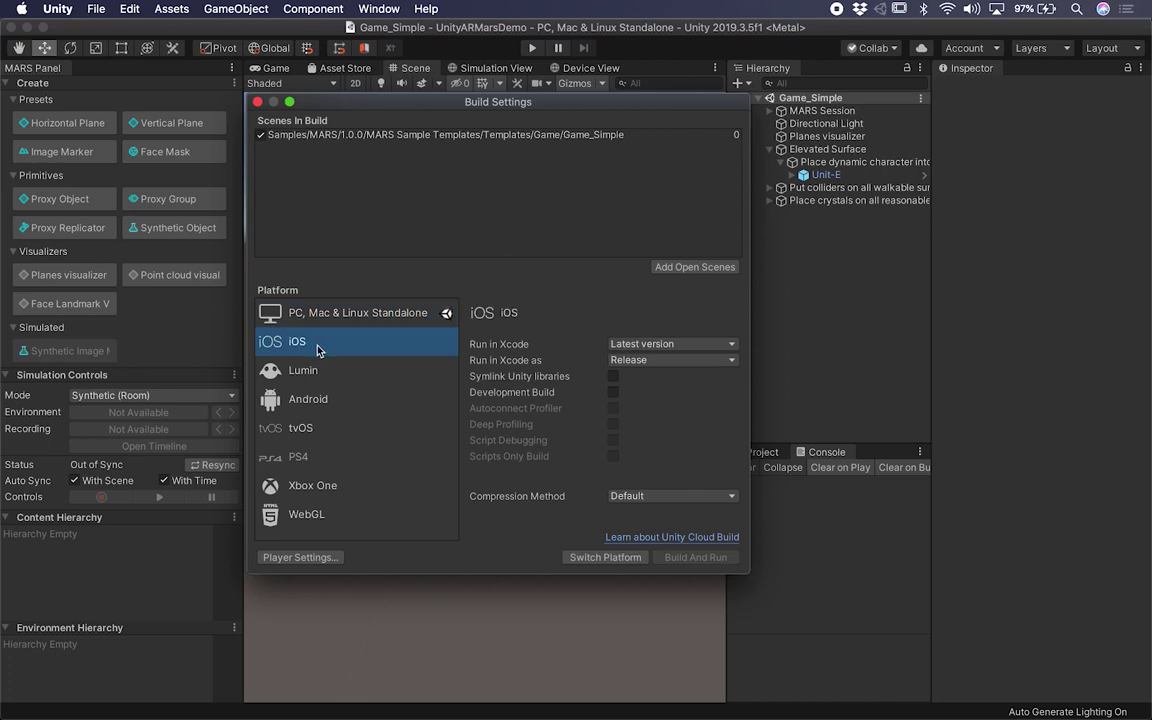
click(326, 397)
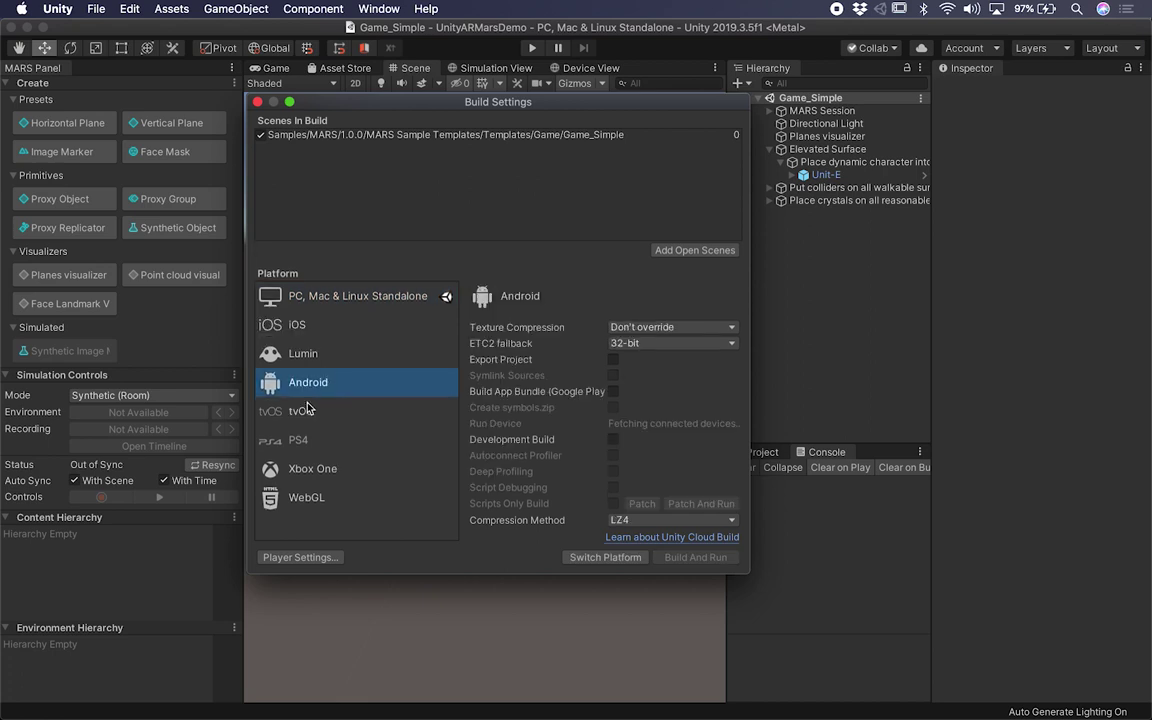
click(350, 335)
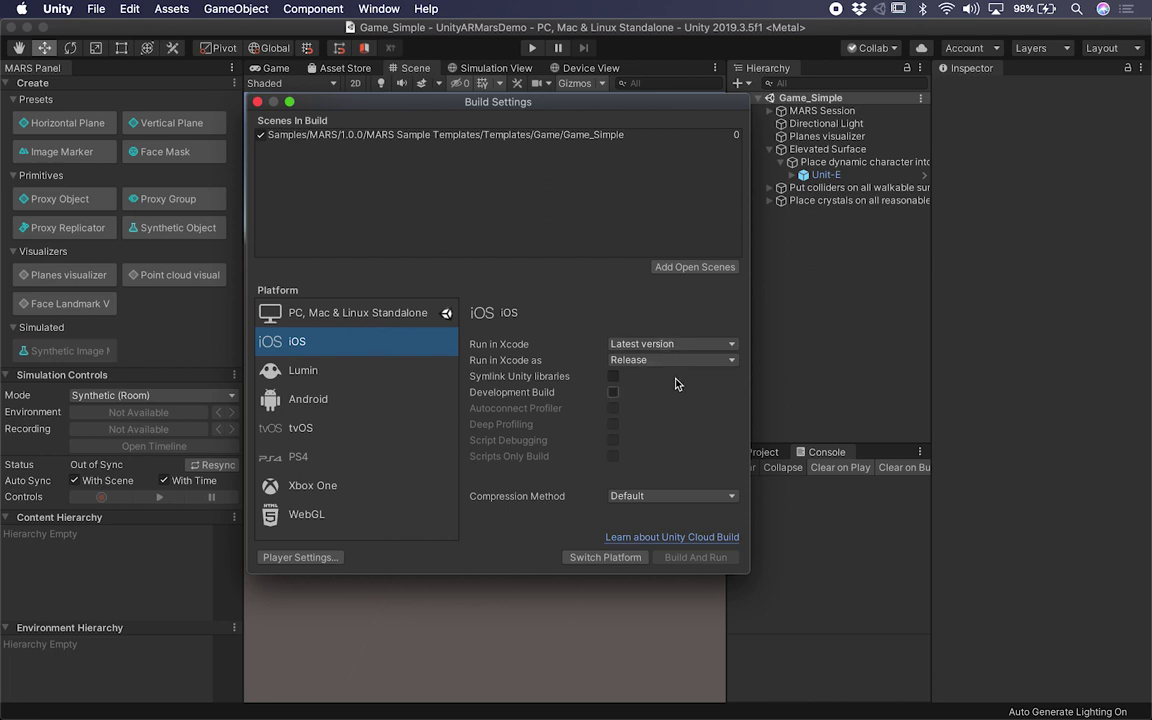
click(606, 557)
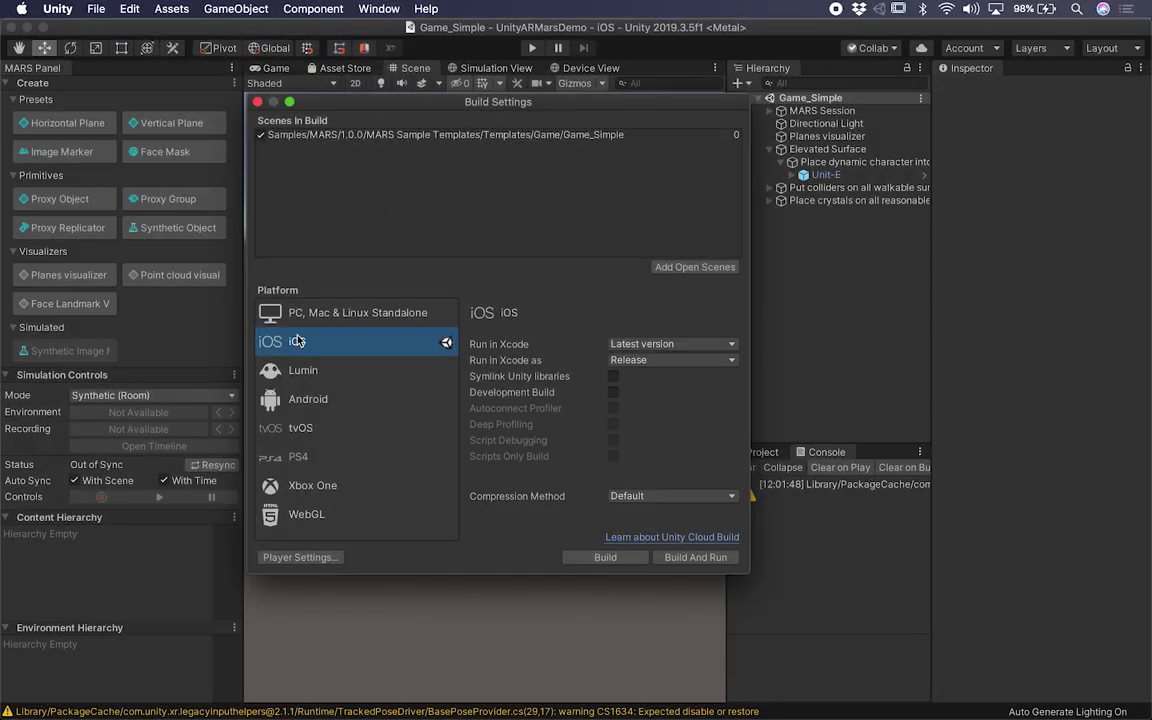
click(256, 102)
Open the Player settings for the iOS build and enlarge the Project Settings window
click(97, 9)
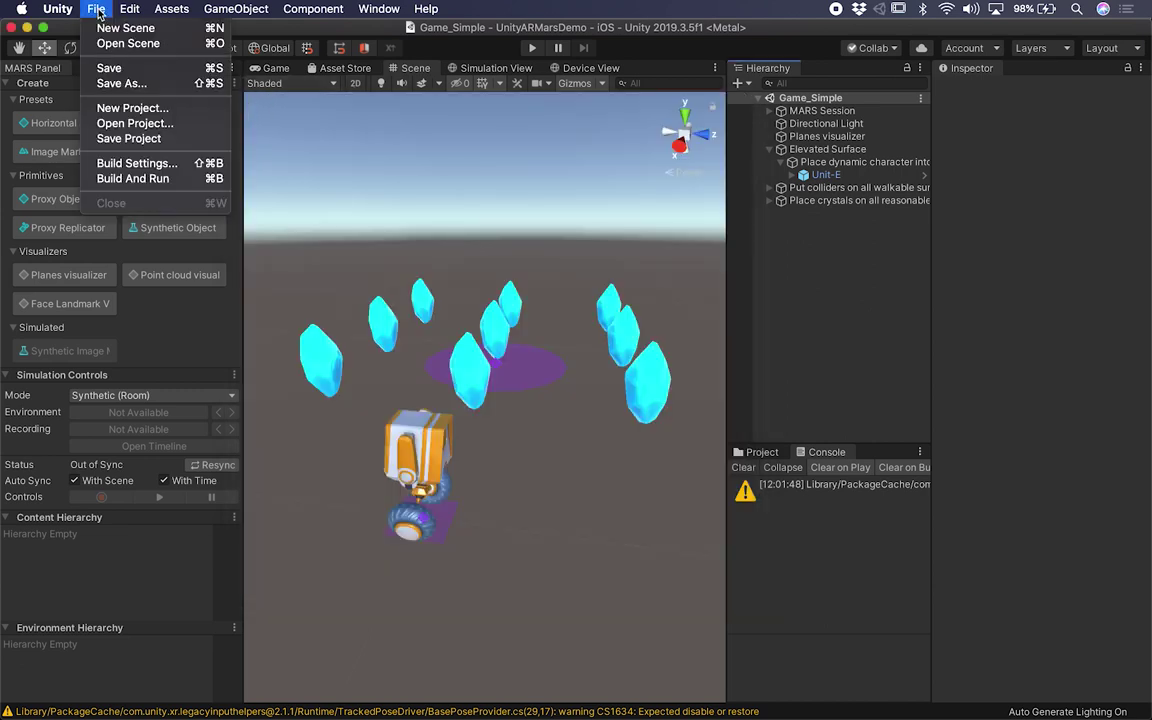
click(96, 163)
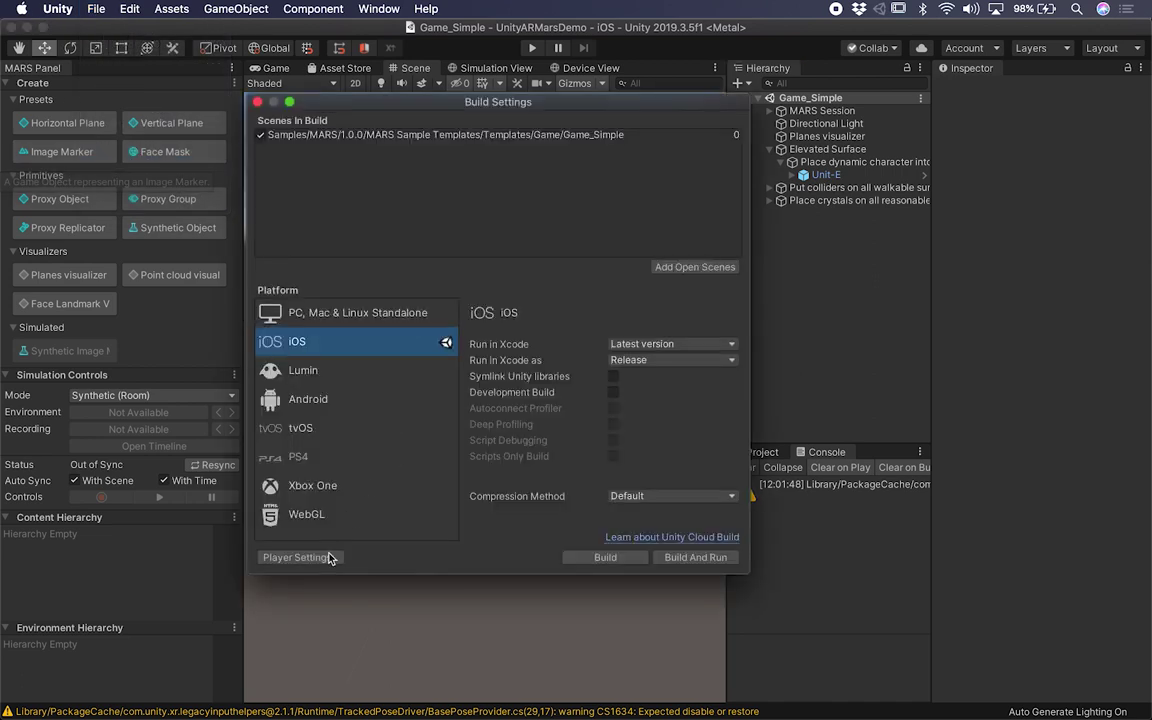
click(298, 558)
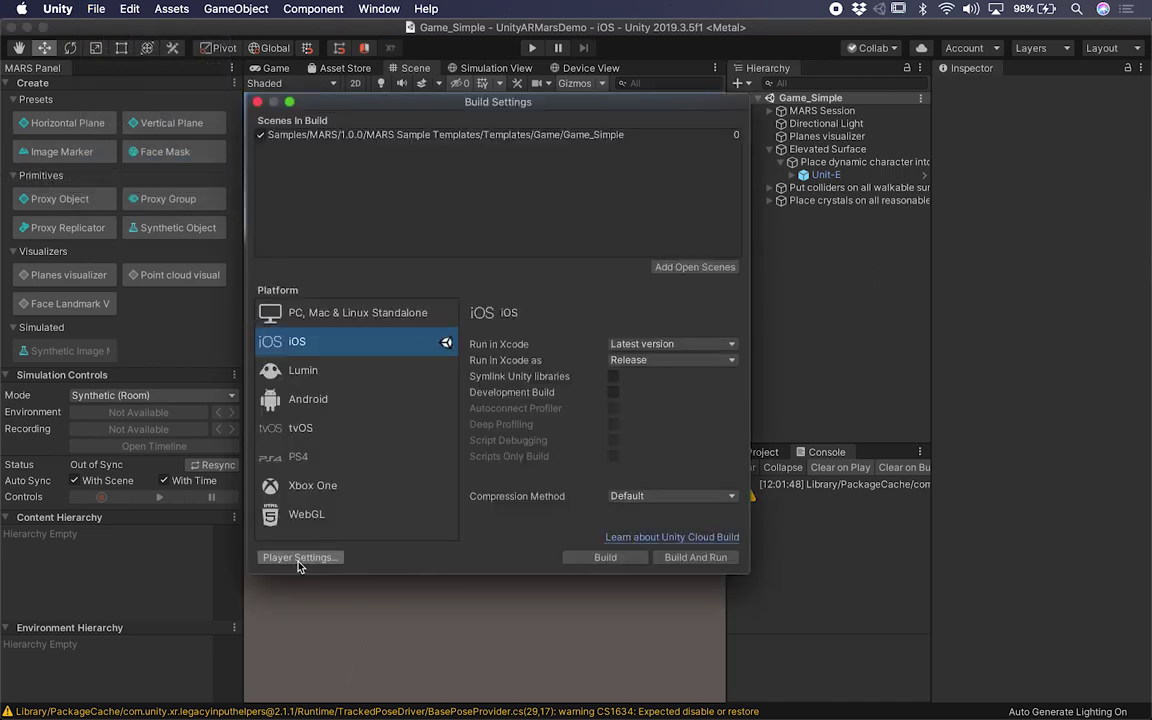
click(257, 102)
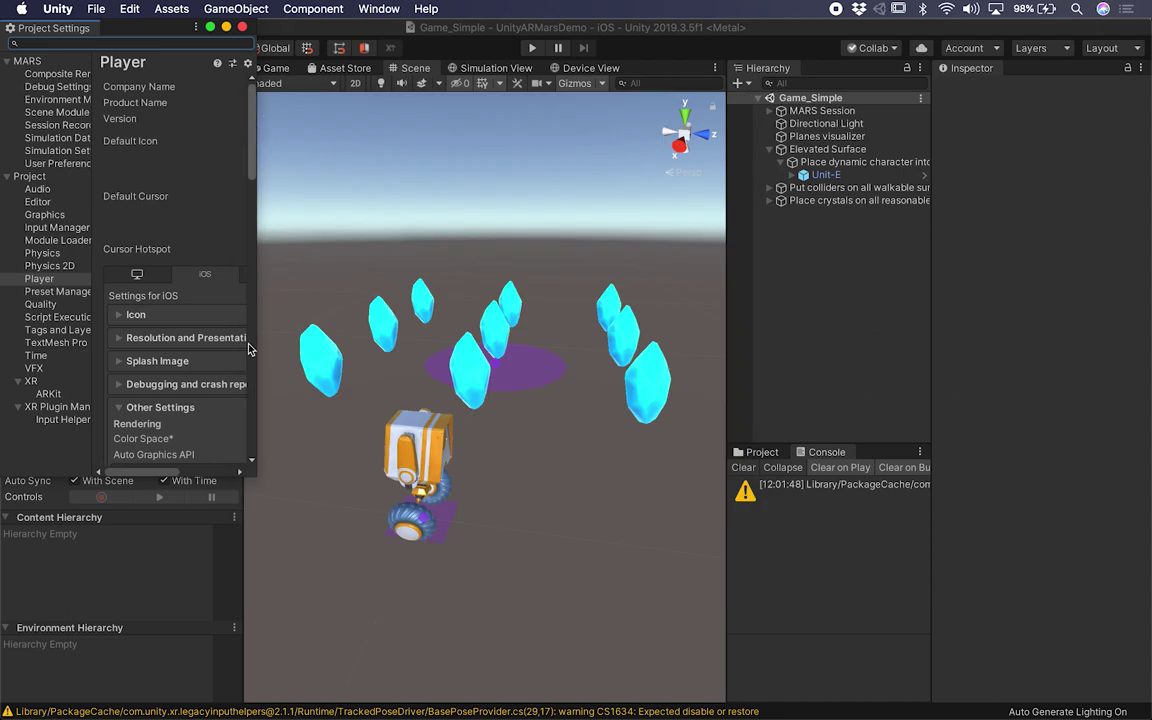
drag(244, 468, 1058, 646)
Set the company name to "Dilmer Games LLC" and the version to 1.0.0
click(520, 87)
click(469, 87)
text(Dilmer)
key(shift+End)
text(Games LLC)
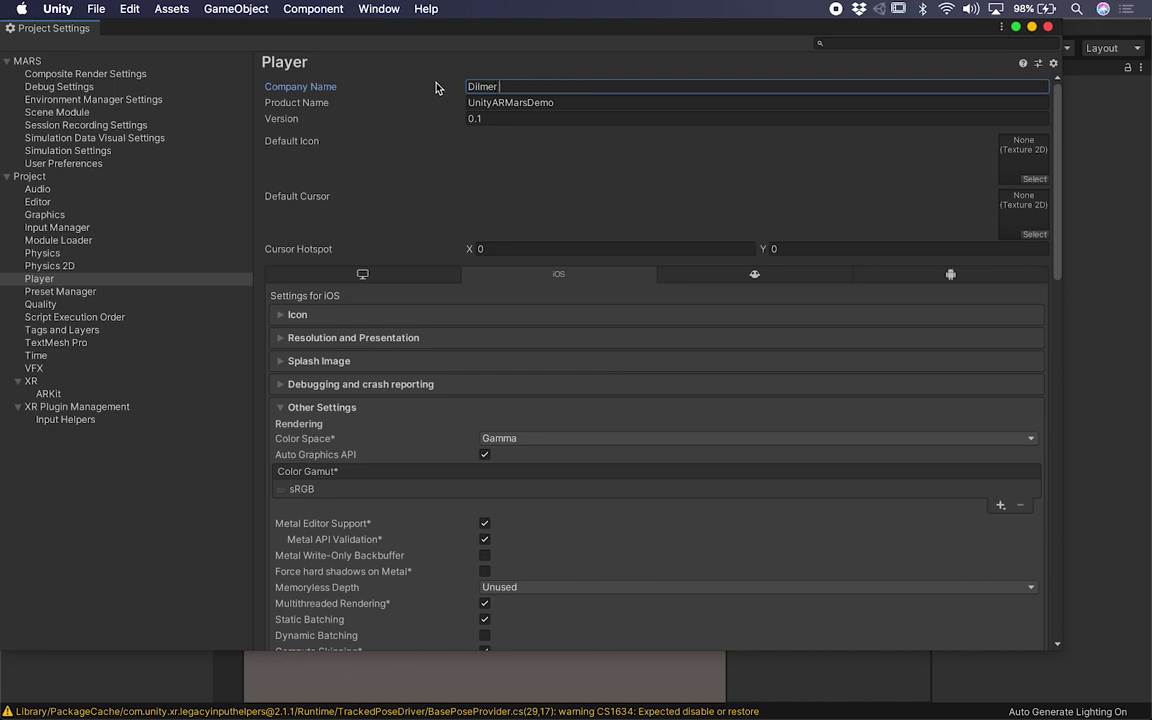
key(Tab)
key(Tab)
click(507, 104)
click(489, 117)
text(1.0)
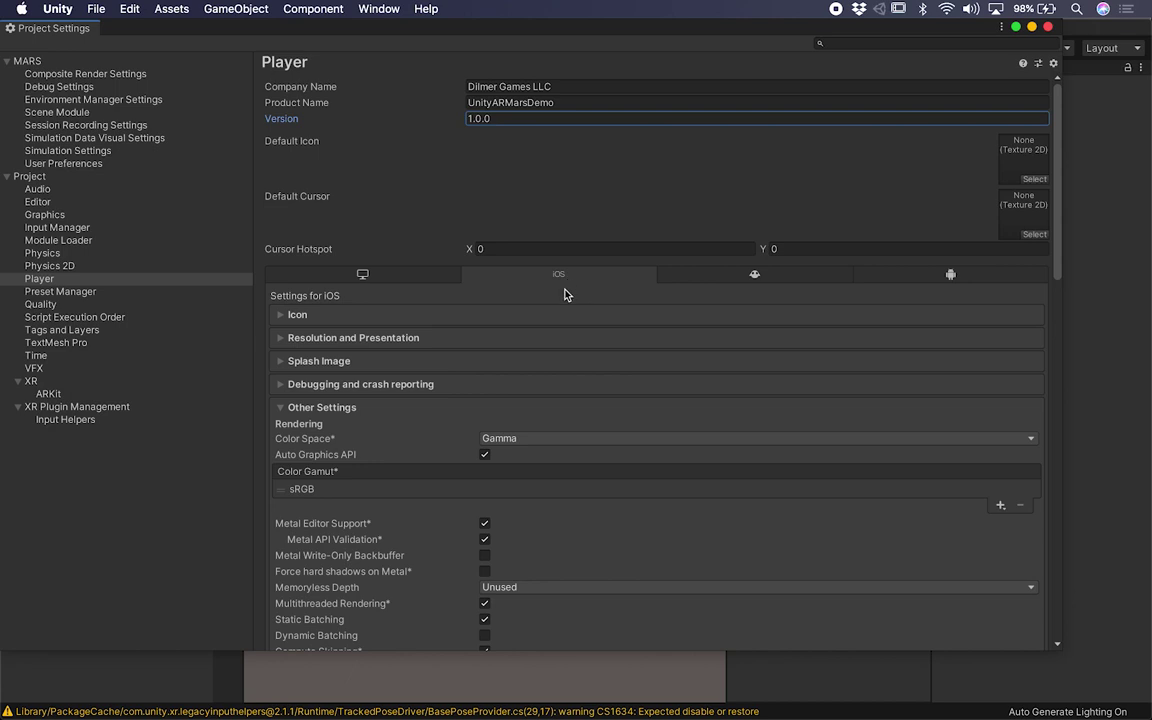
Set the iOS build number to 1.0.0 by copying the version value from the Identification settings
scroll(604, 522, down, 2)
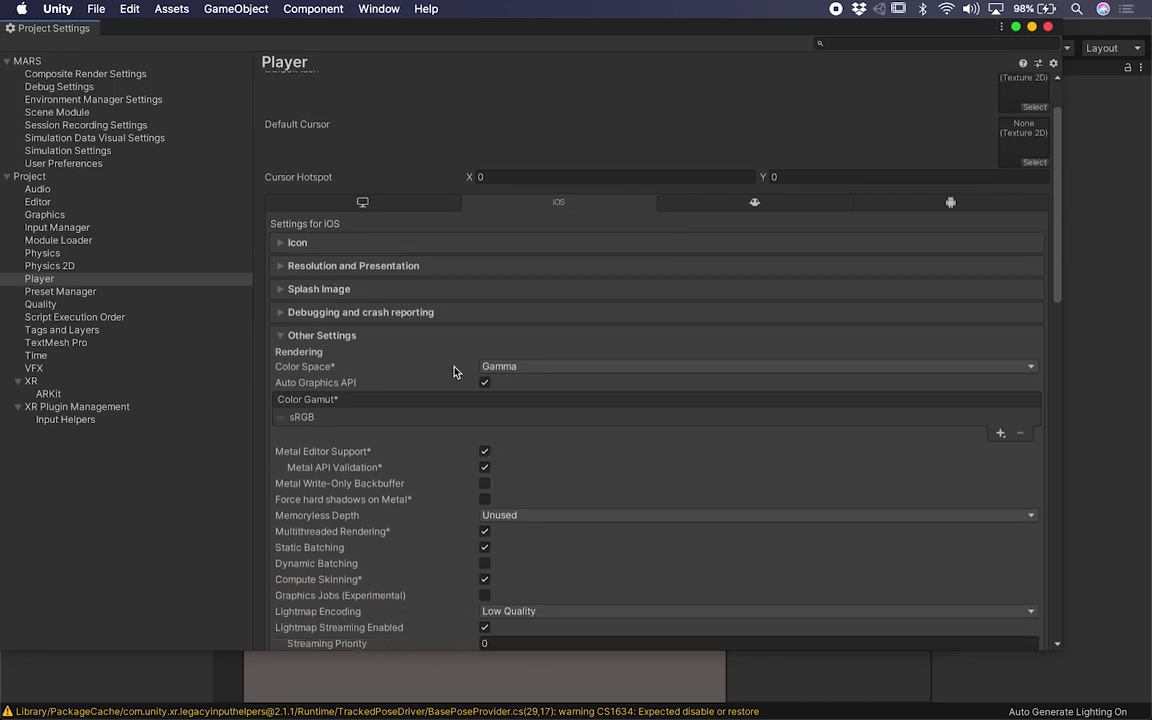
scroll(480, 488, down, 5)
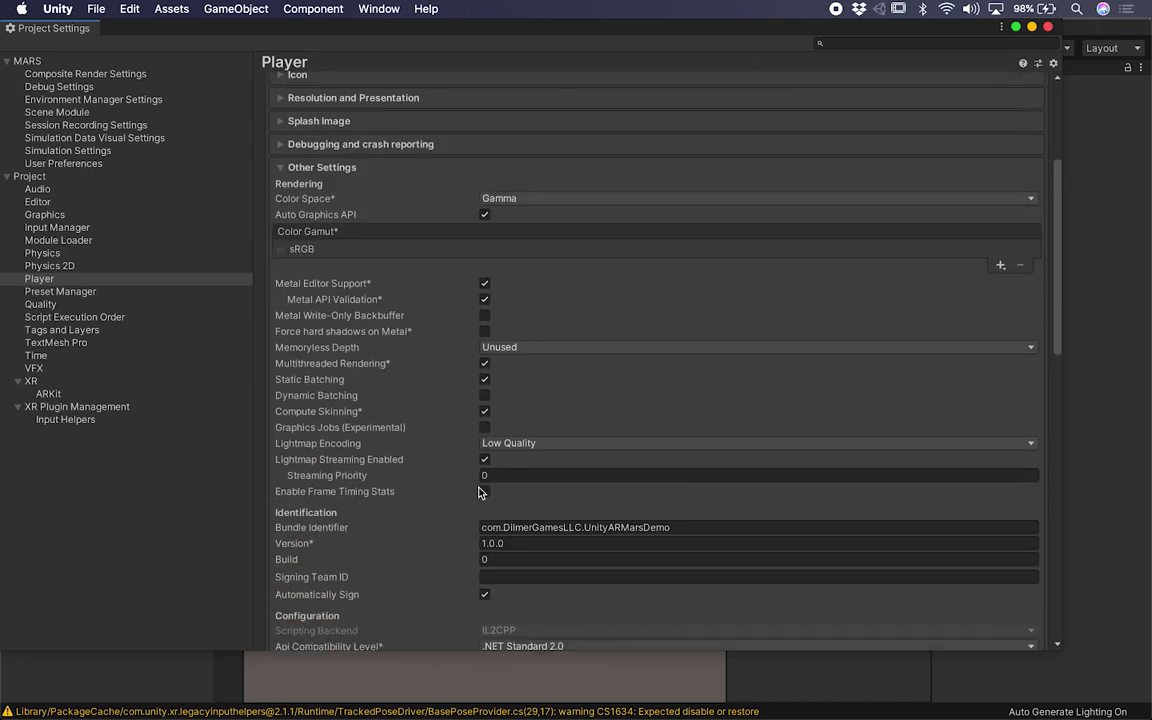
scroll(479, 490, down, 5)
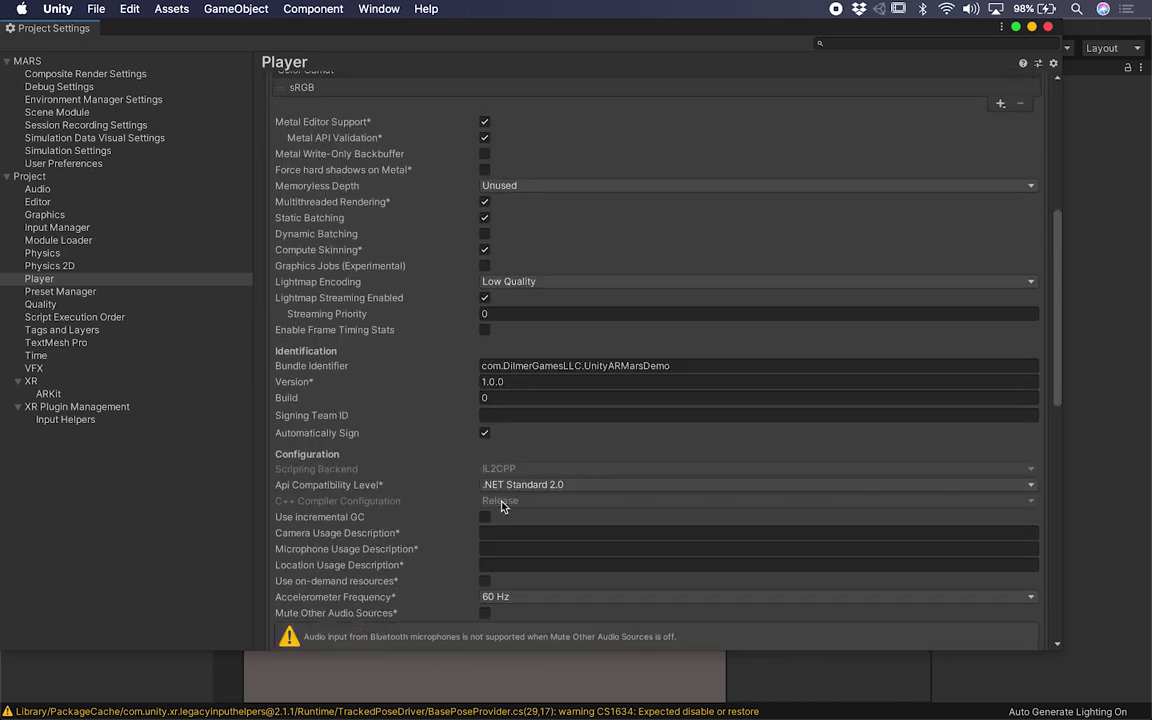
click(494, 383)
key(ctrl+c)
key(Tab)
key(ctrl+v)
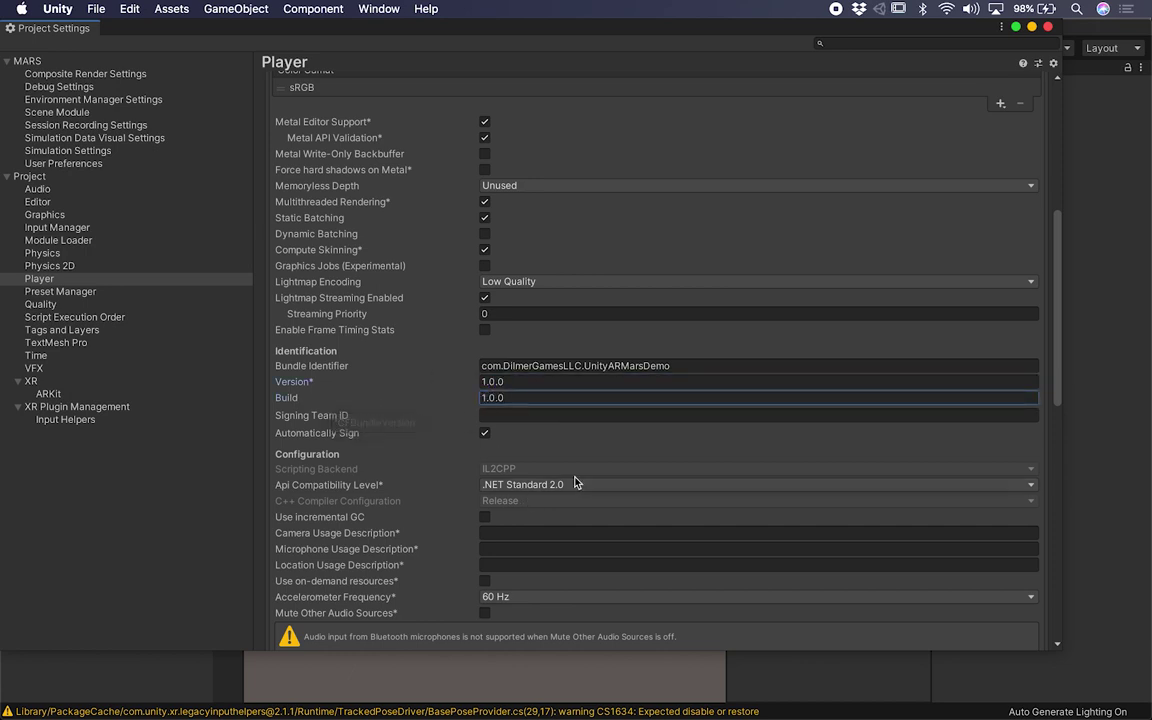
Require ARKit support in the iOS configuration and set the target minimum iOS version to 11.0
scroll(575, 483, down, 3)
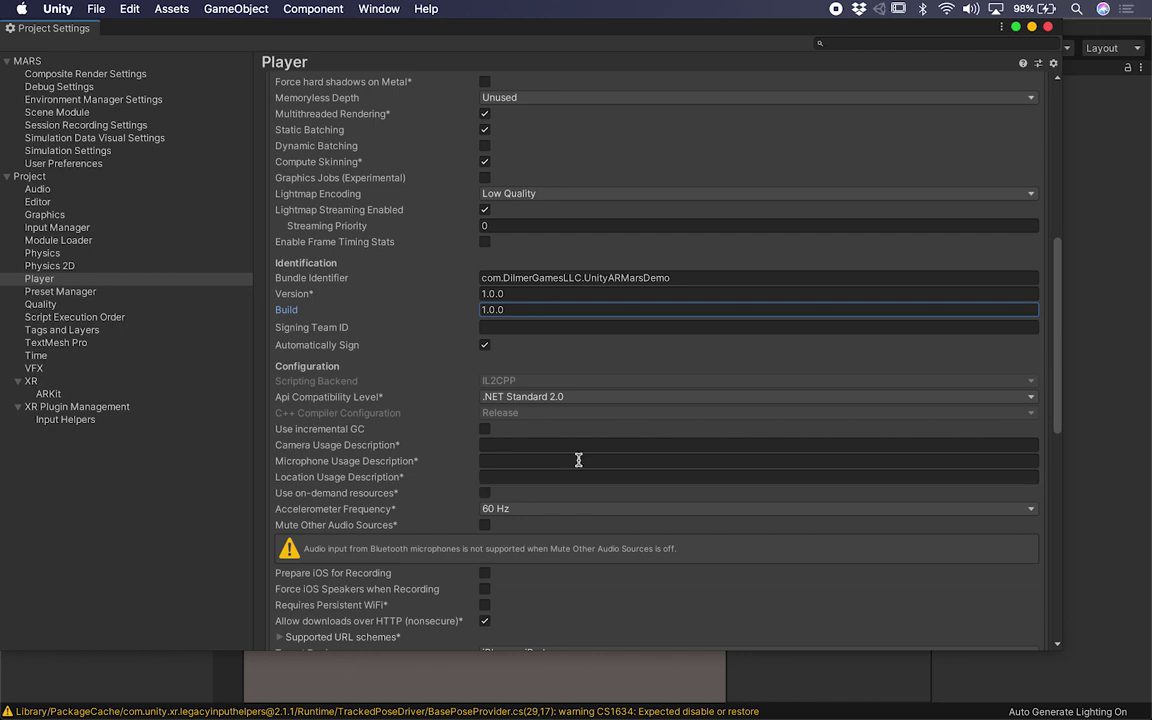
scroll(578, 462, down, 6)
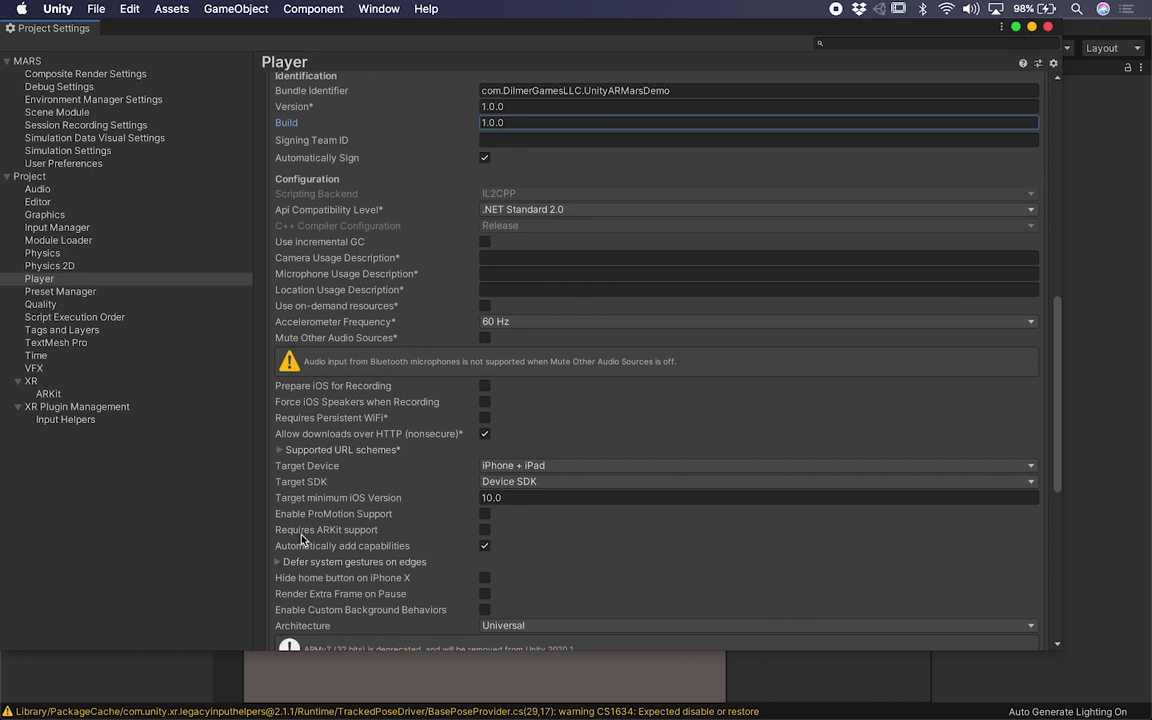
click(484, 531)
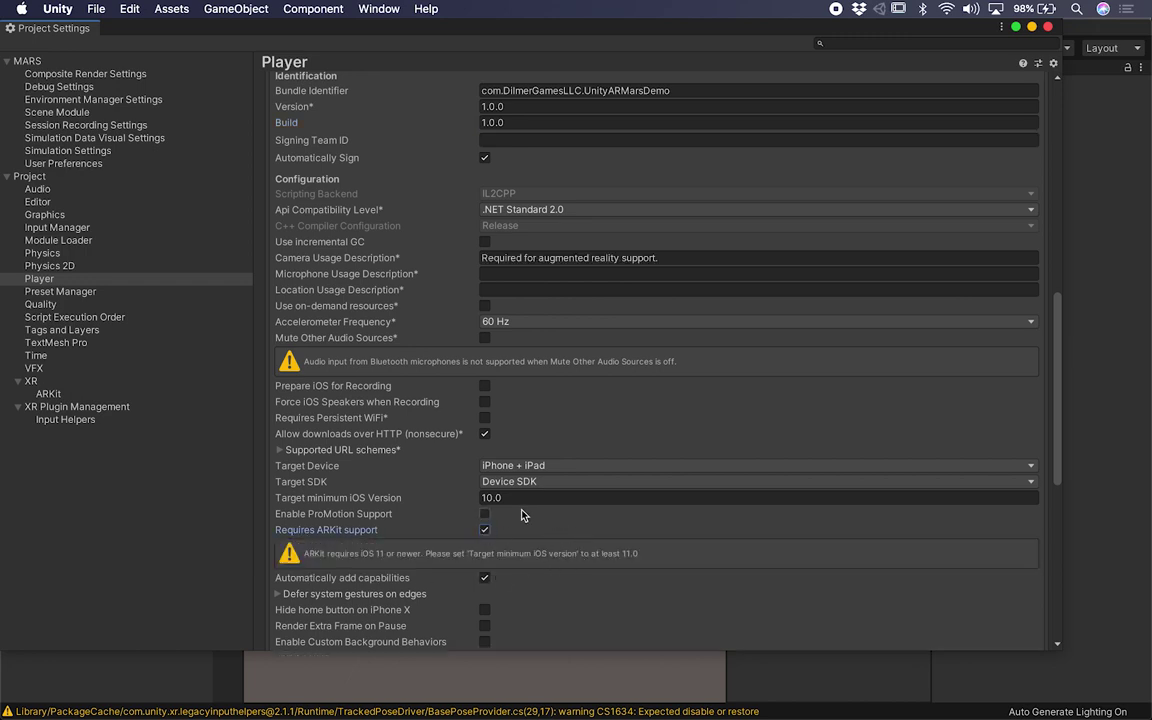
click(520, 498)
text(11)
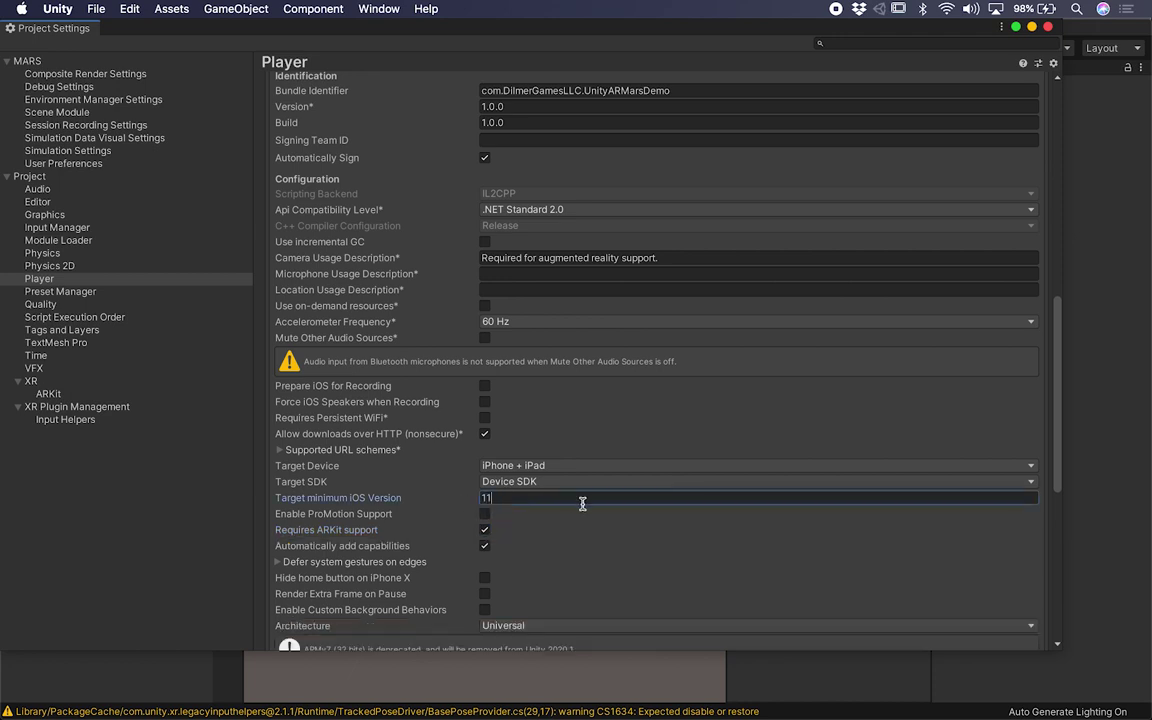
text(.0)
scroll(600, 460, down, 1)
click(519, 244)
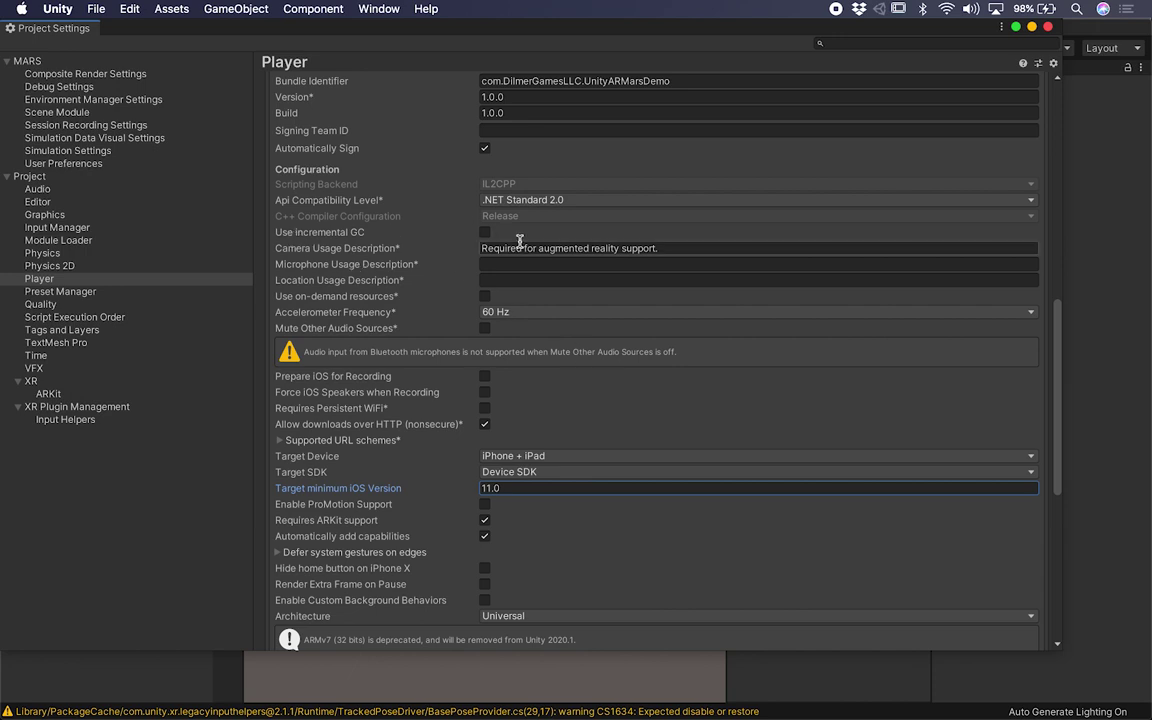
drag(630, 248, 482, 248)
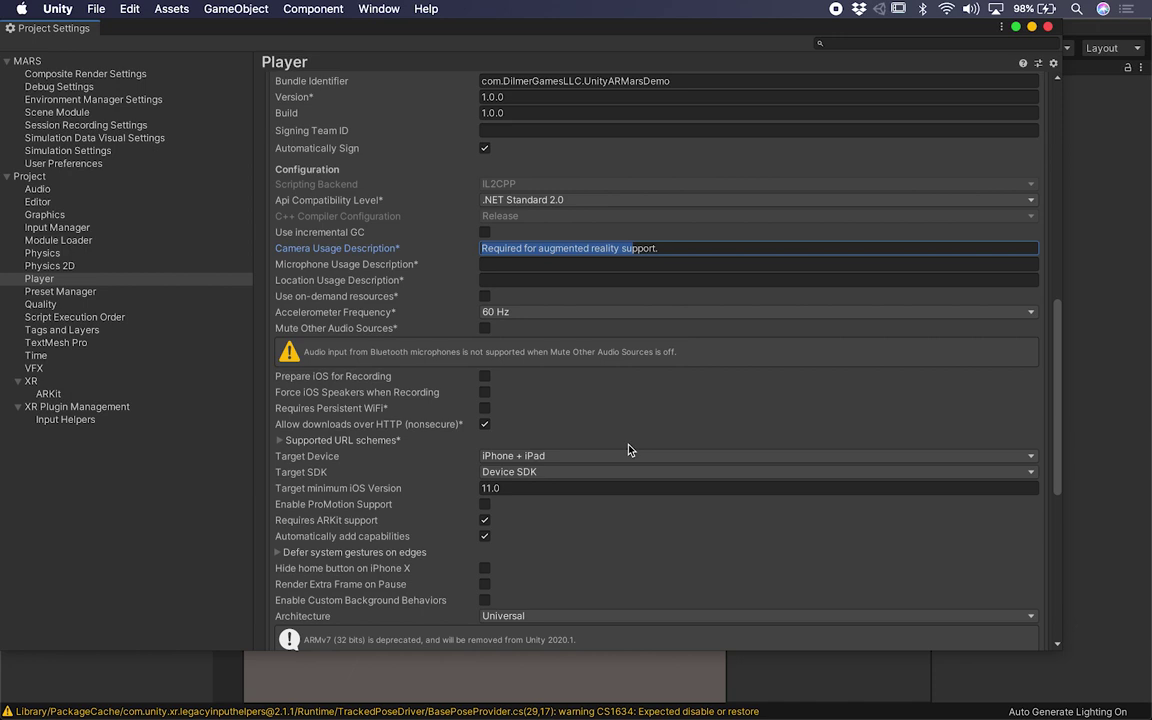
Set the iOS build architecture to ARM64 and look over the remaining Player settings
scroll(565, 400, down, 3)
click(492, 481)
click(552, 471)
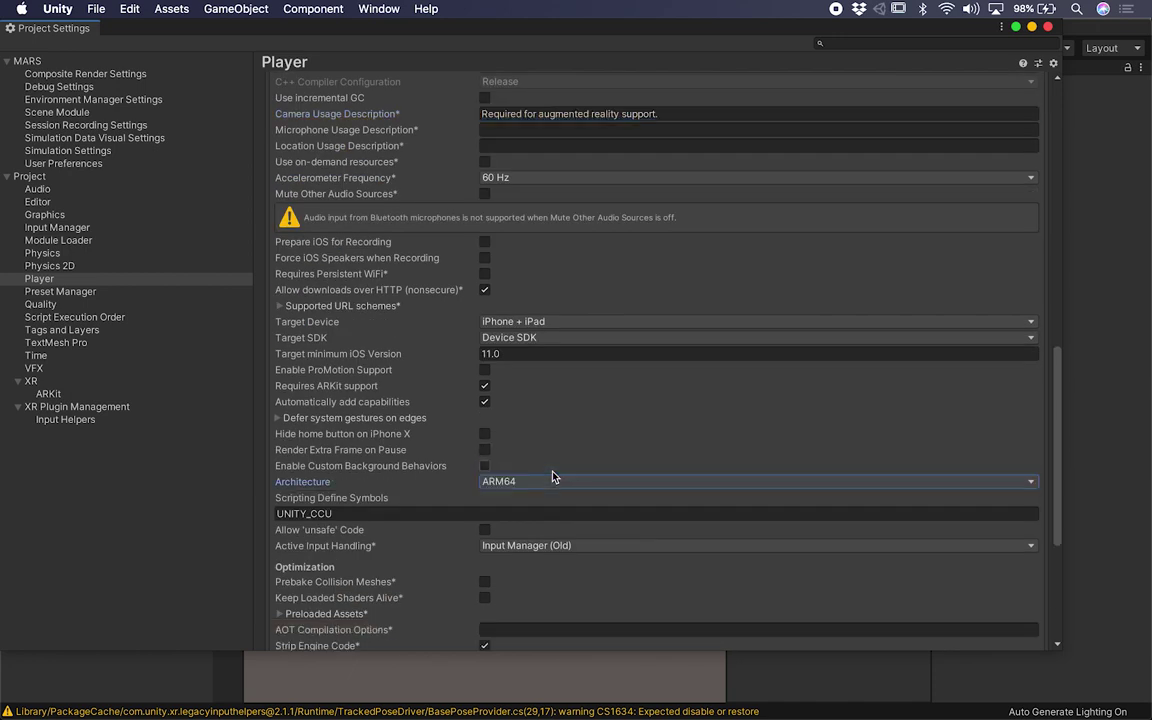
scroll(662, 513, down, 6)
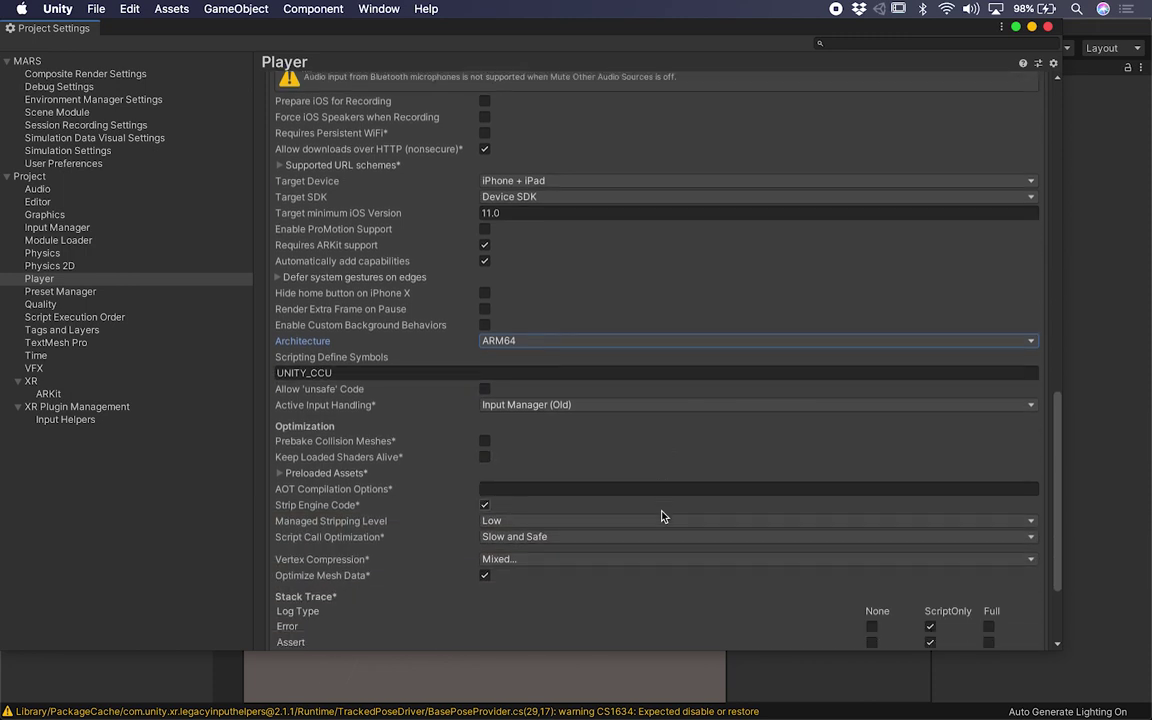
scroll(661, 516, up, 15)
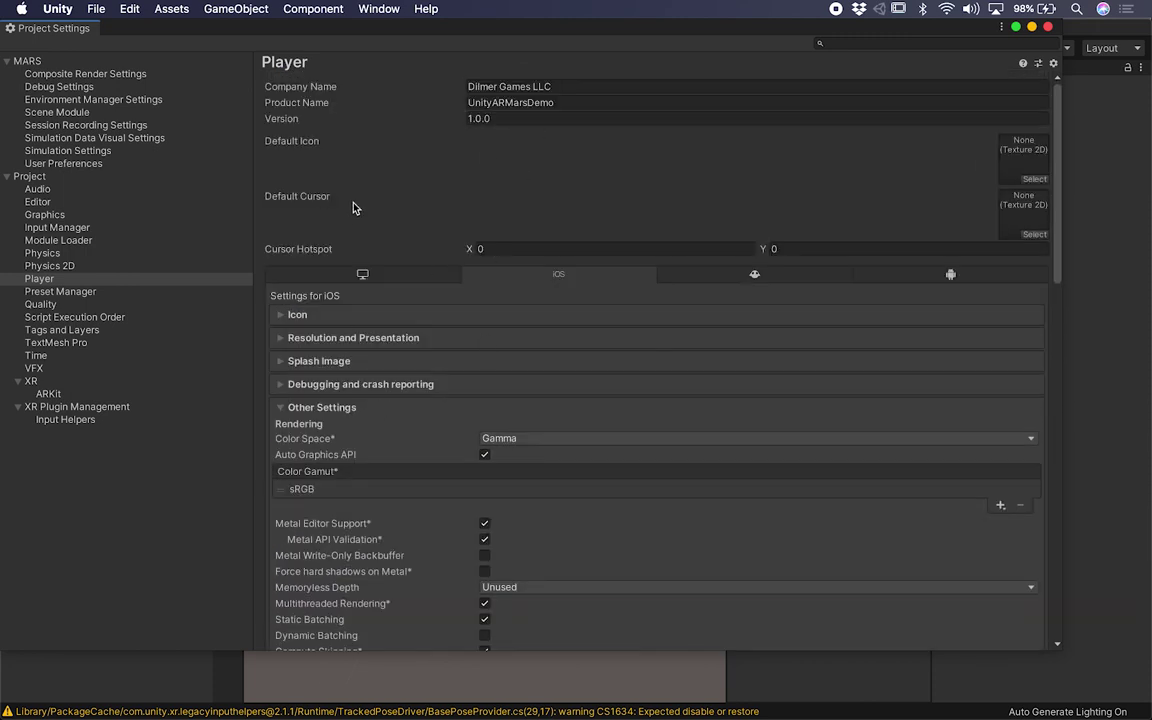
Create the ARKit settings file as ARKitSettings in the Assets folder, keeping the requirement at Required
click(33, 381)
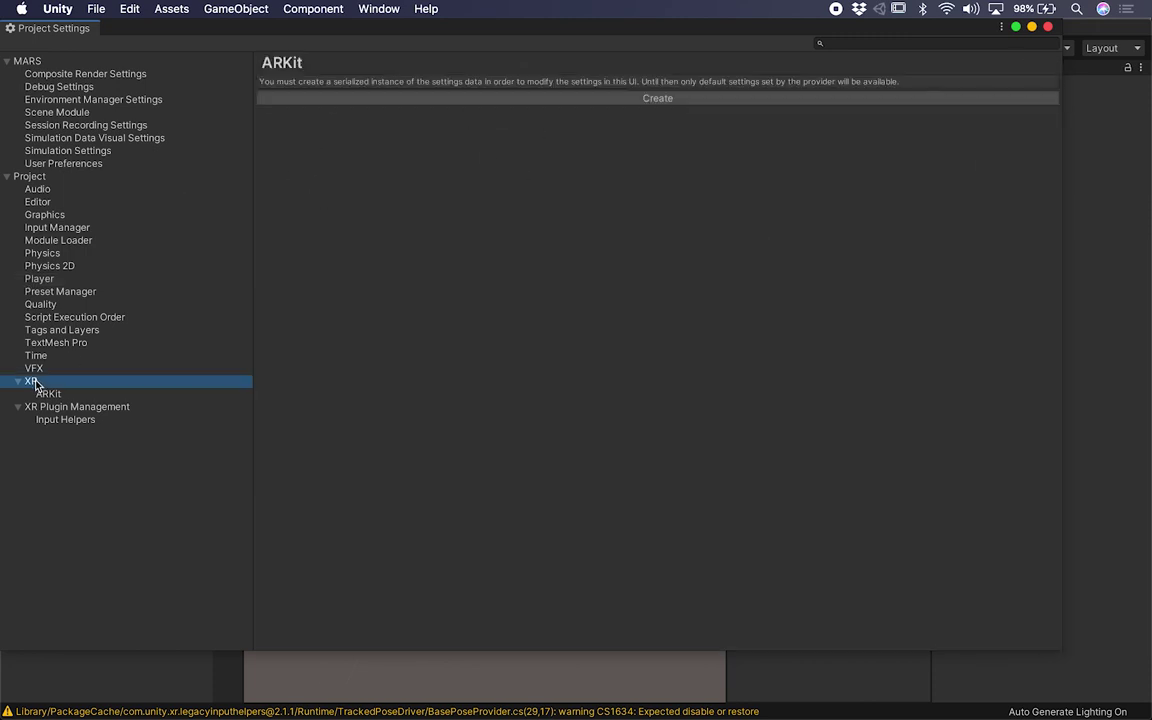
click(339, 100)
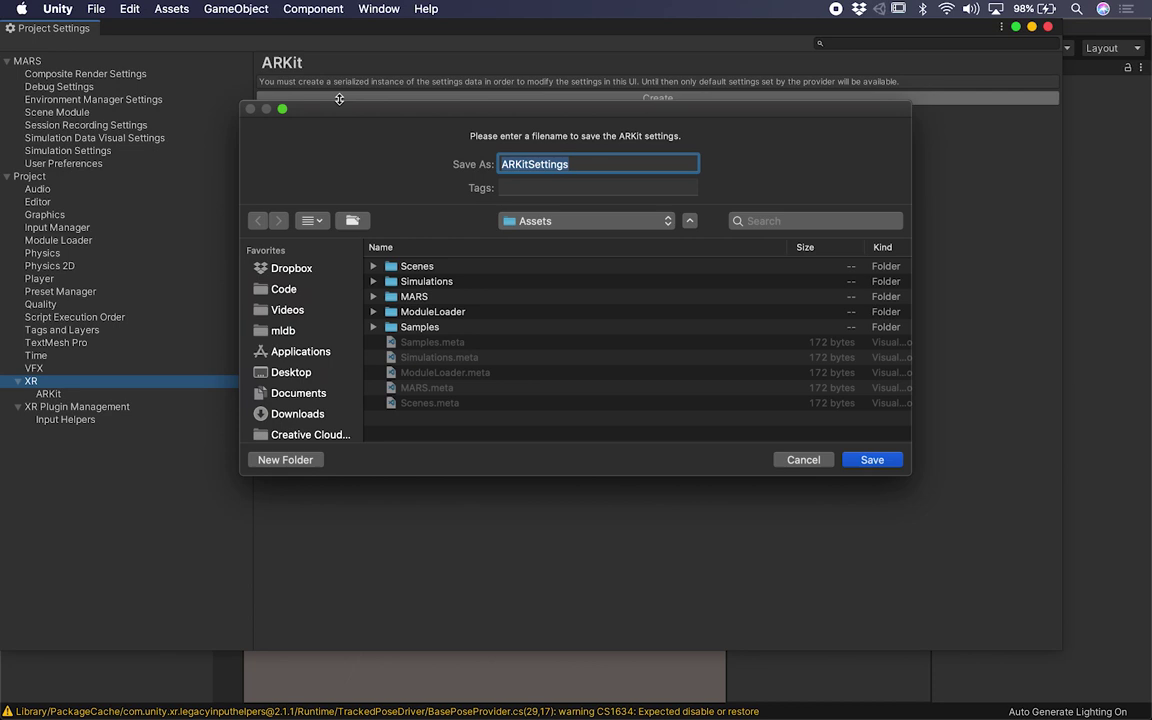
click(871, 460)
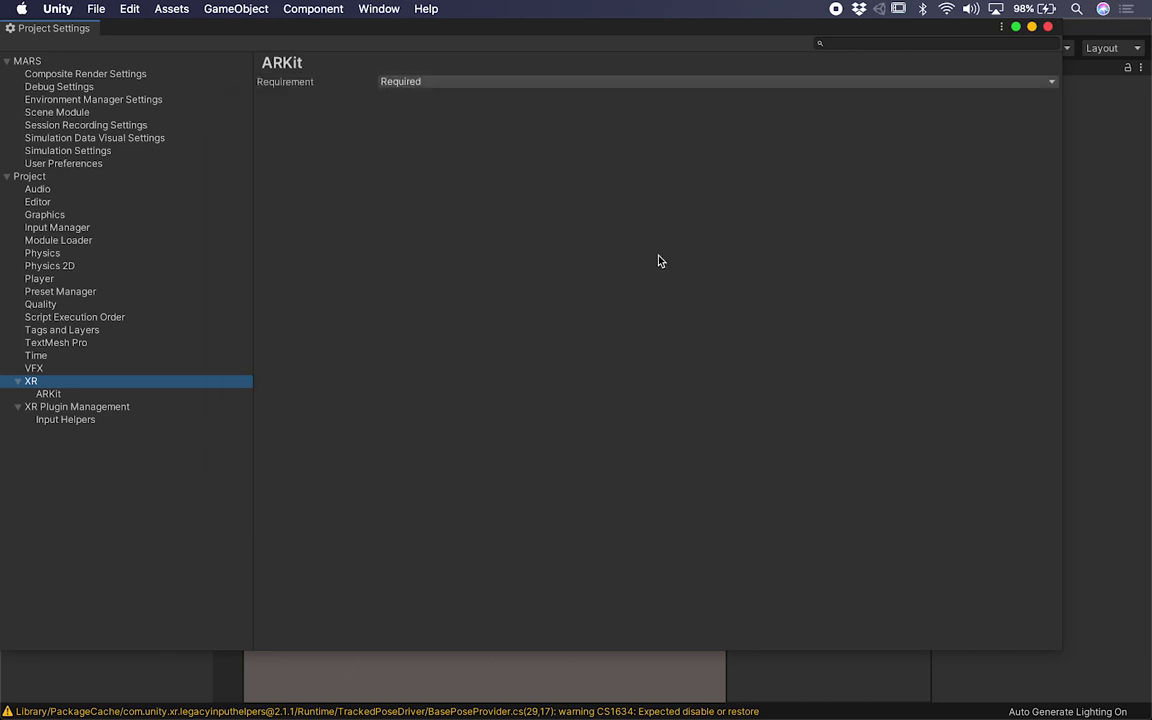
click(466, 85)
click(466, 85)
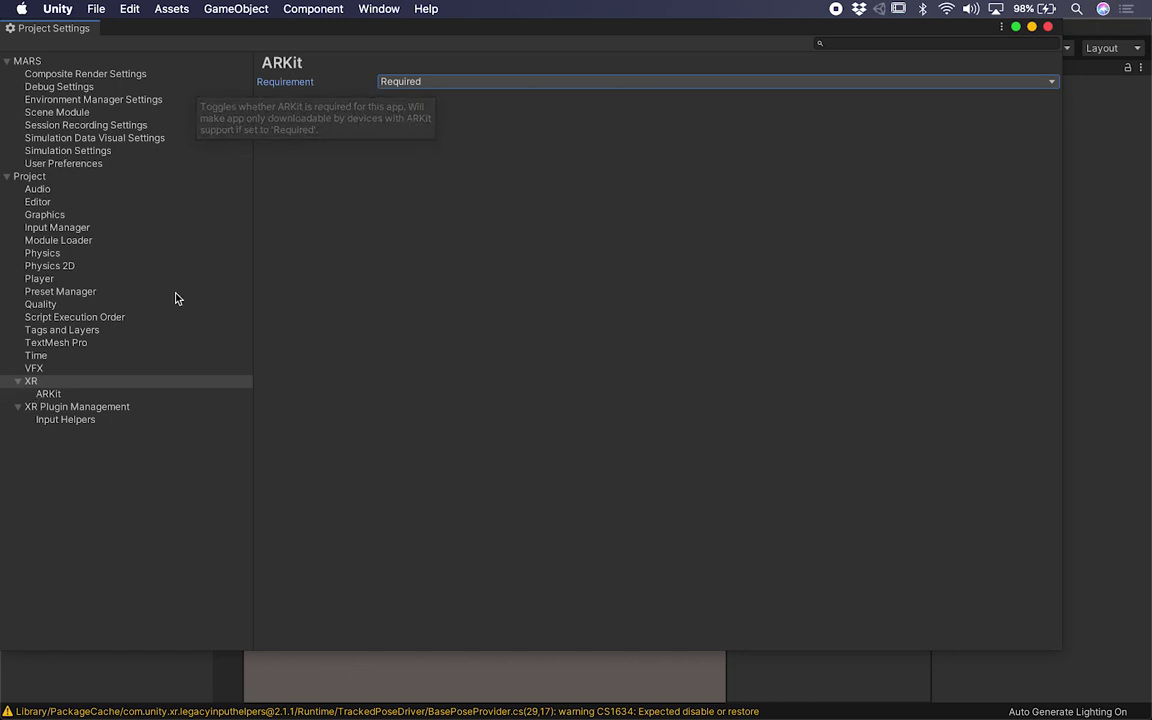
Review the ARKit, XR Plugin Management and Input Helpers pages of the project settings
click(74, 395)
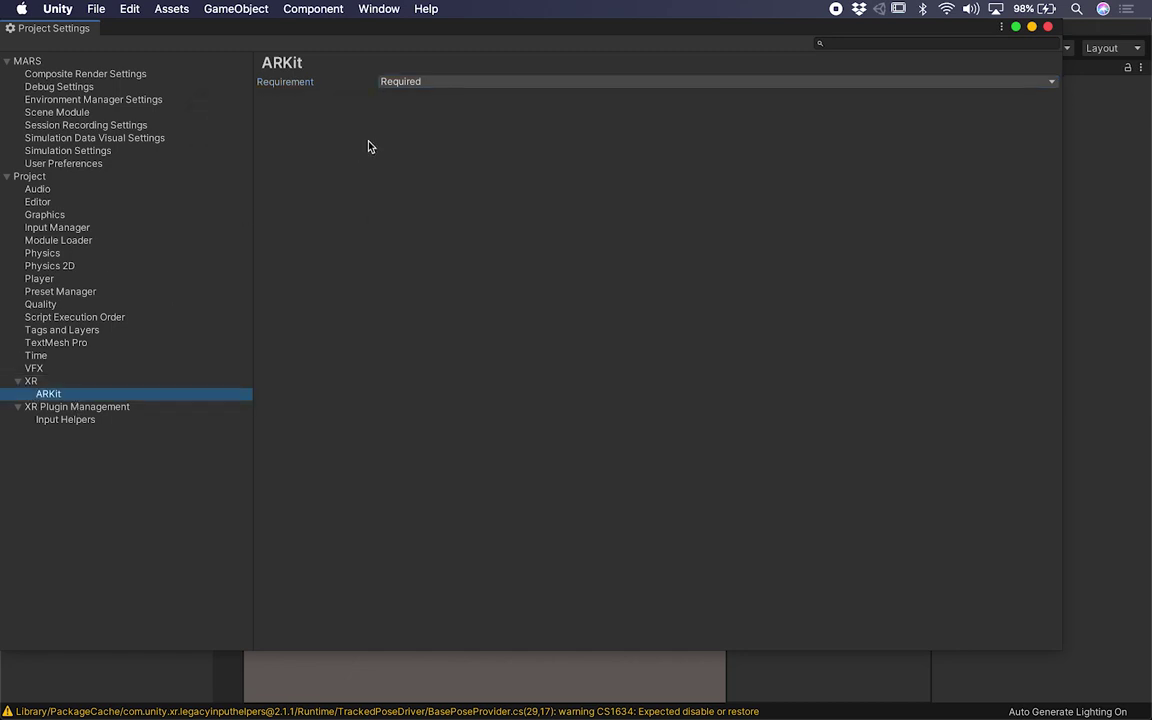
click(49, 381)
click(49, 394)
click(118, 410)
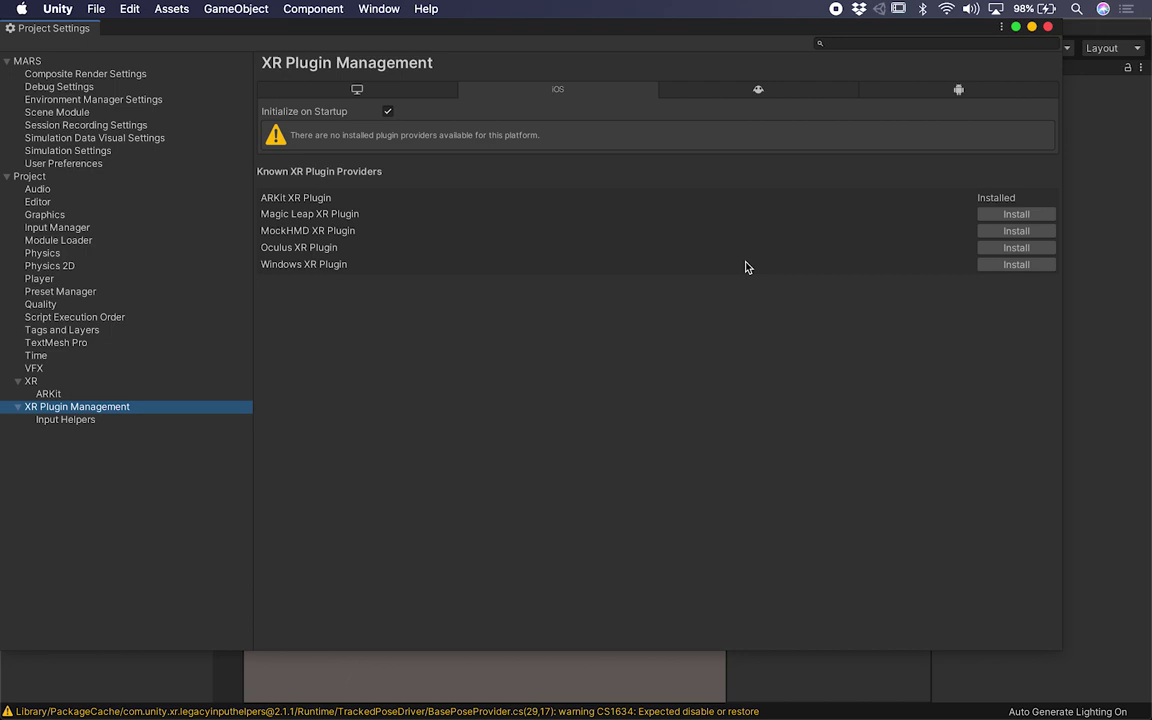
click(119, 420)
click(135, 408)
Review the MARS settings pages from Composite Render Settings through User Preferences and close the Project Settings
click(53, 63)
click(61, 76)
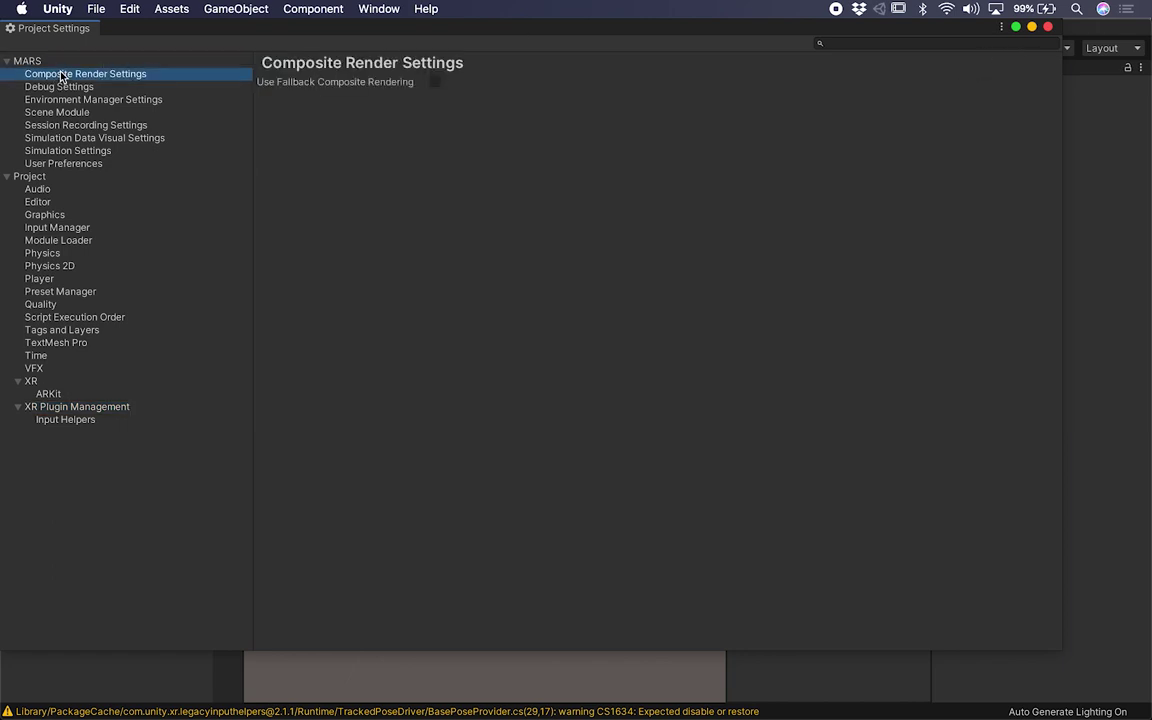
click(57, 87)
click(61, 74)
click(62, 87)
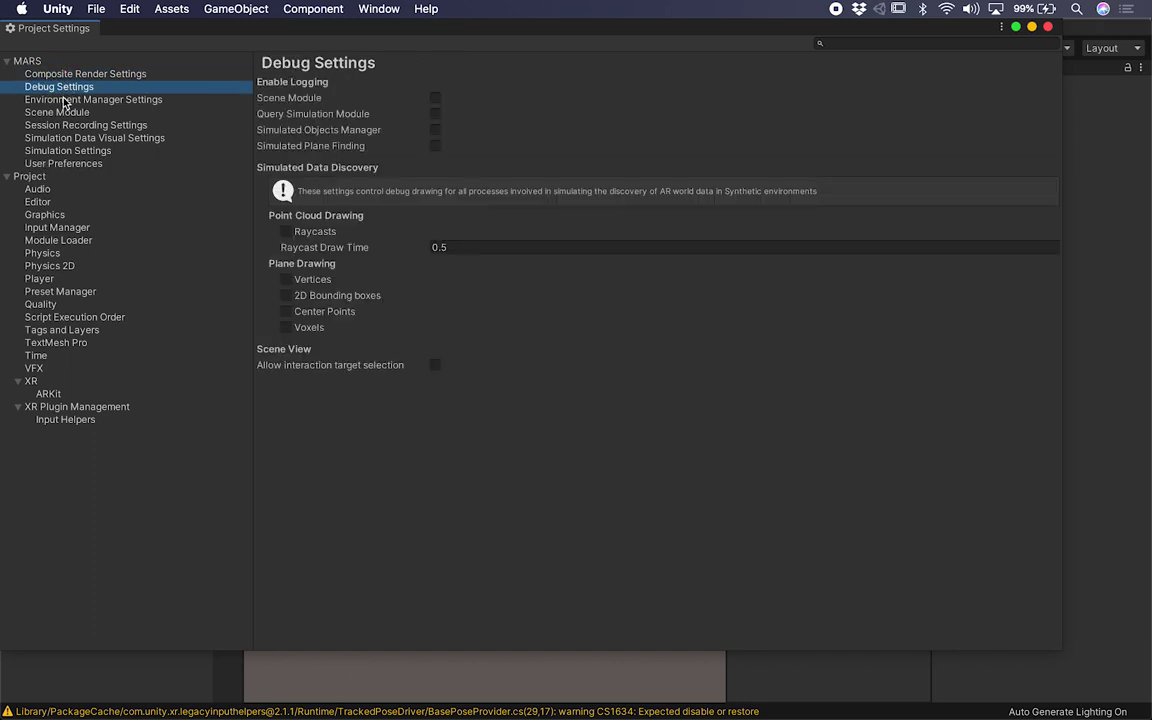
click(64, 100)
click(60, 112)
click(66, 125)
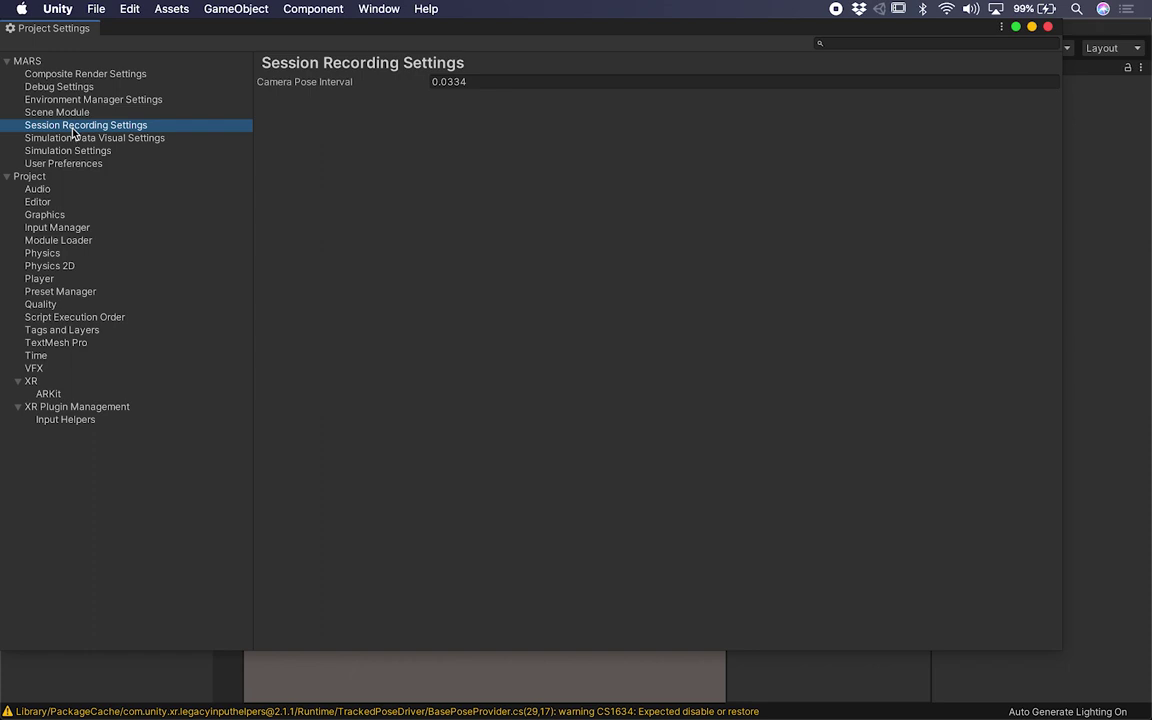
click(70, 139)
click(64, 151)
click(62, 162)
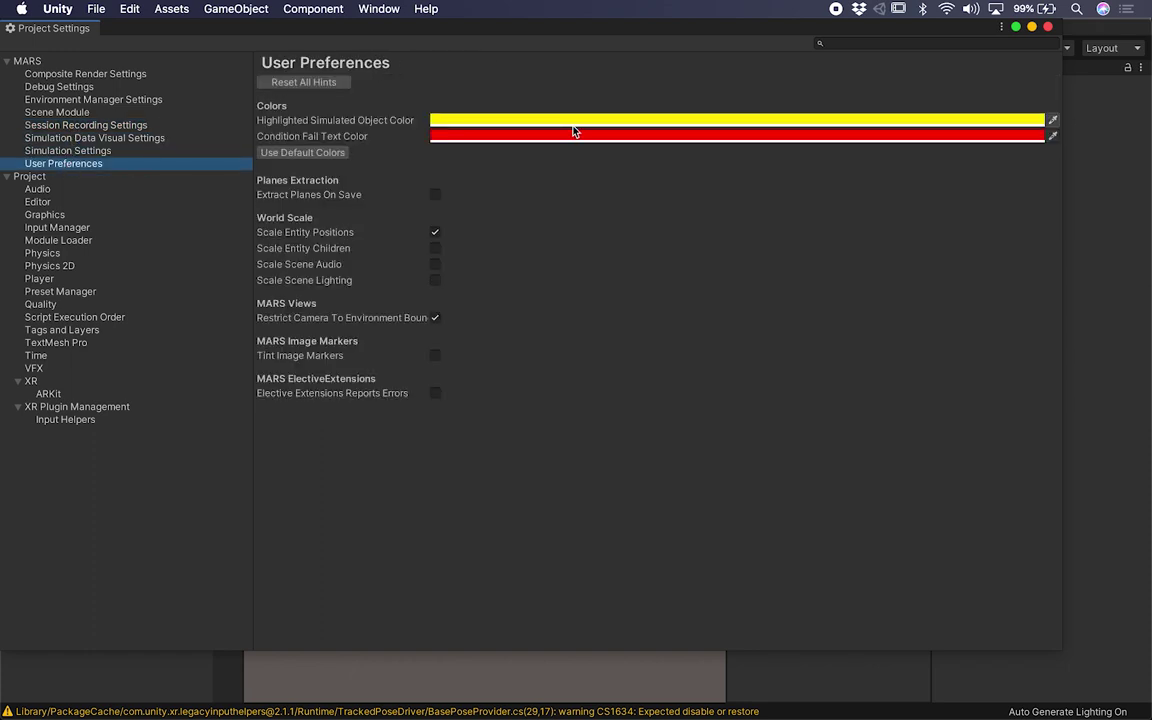
click(1047, 27)
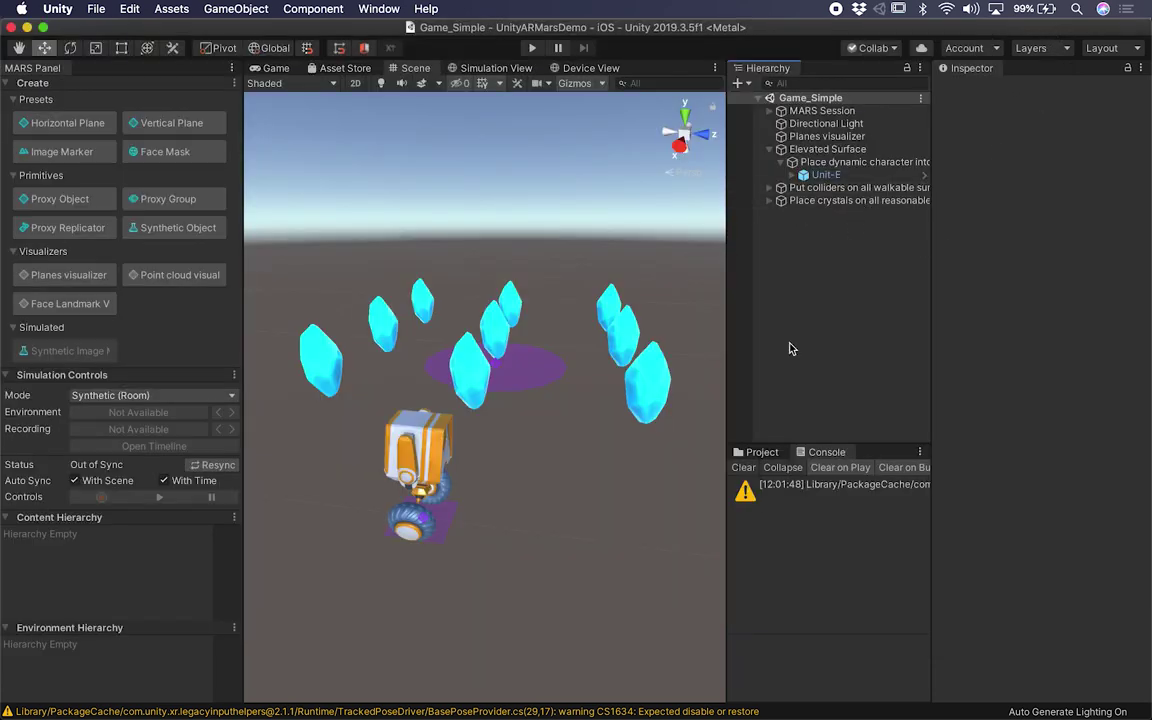
Build the iOS player to the Desktop under the name GameSimpleBuild
click(96, 9)
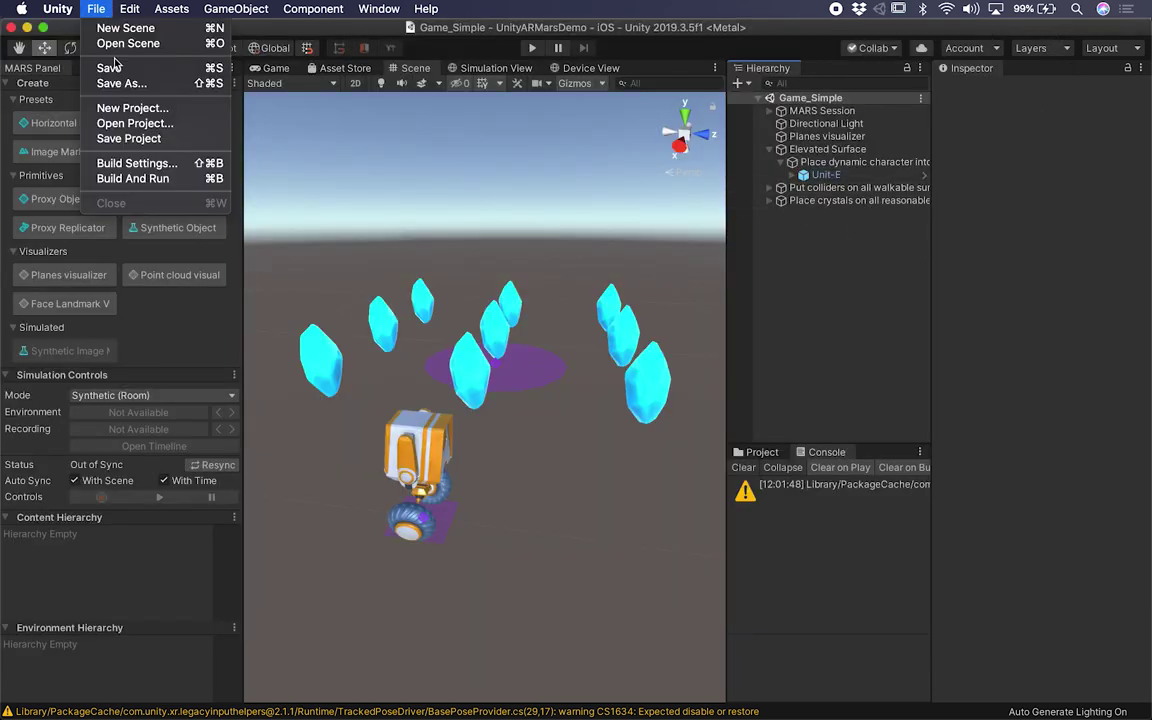
click(137, 163)
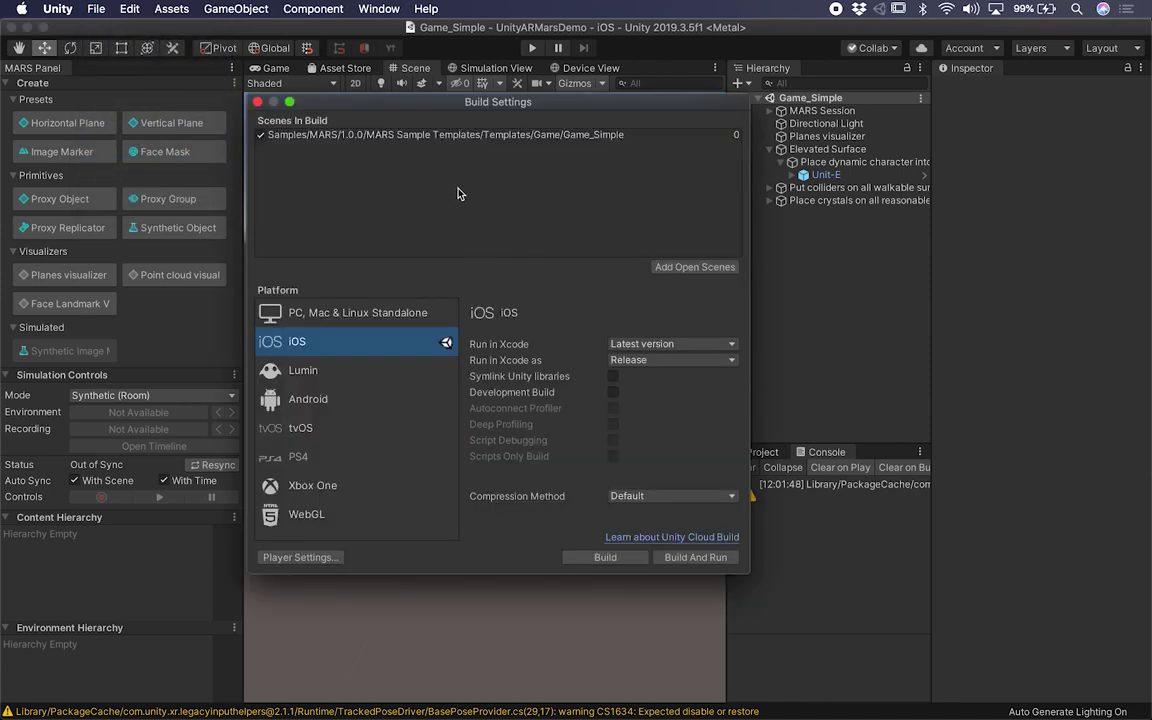
click(592, 557)
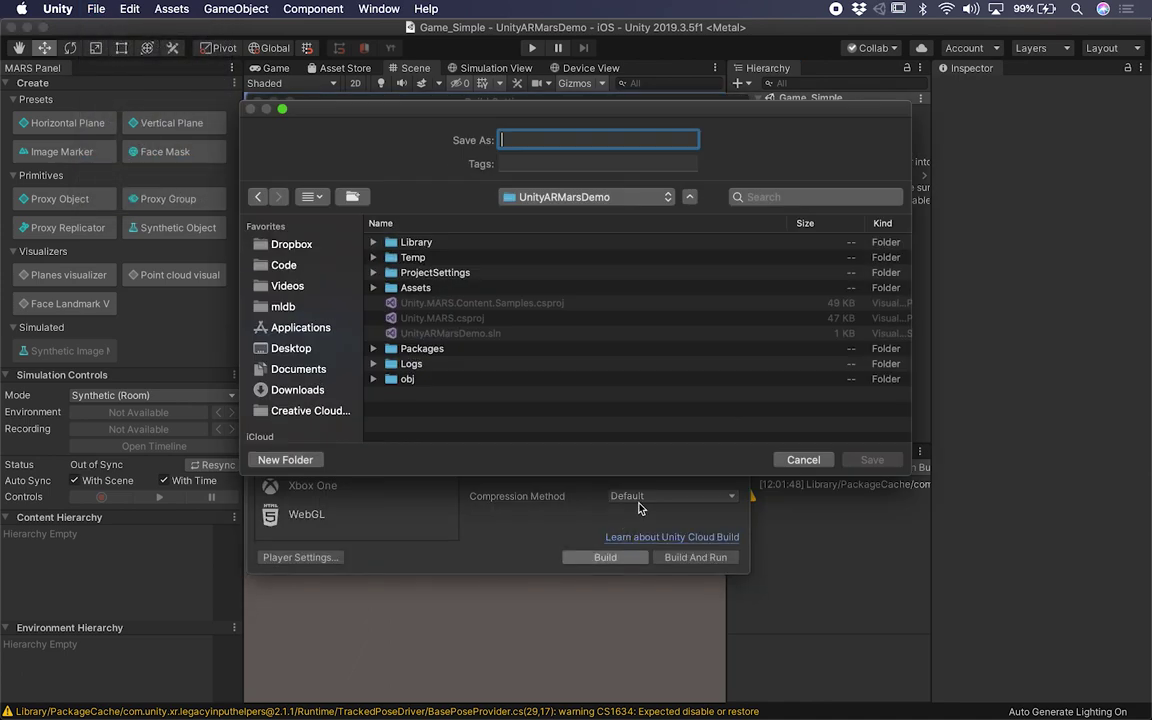
click(291, 348)
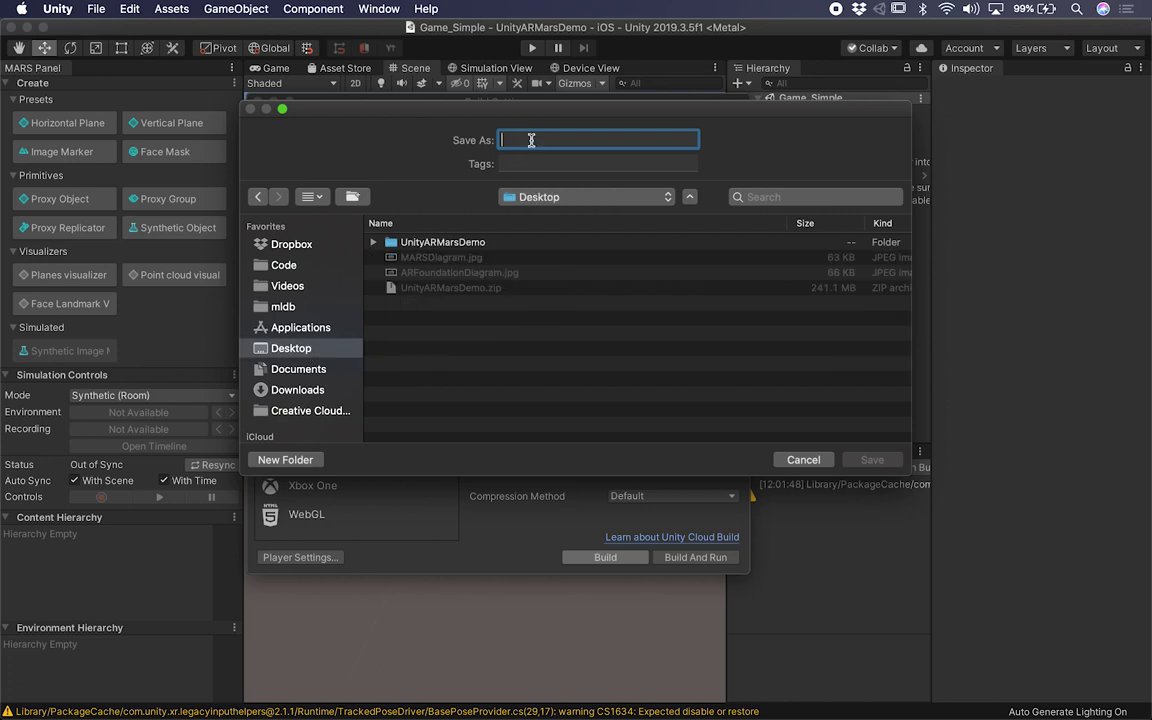
text(GameSimpleBuild)
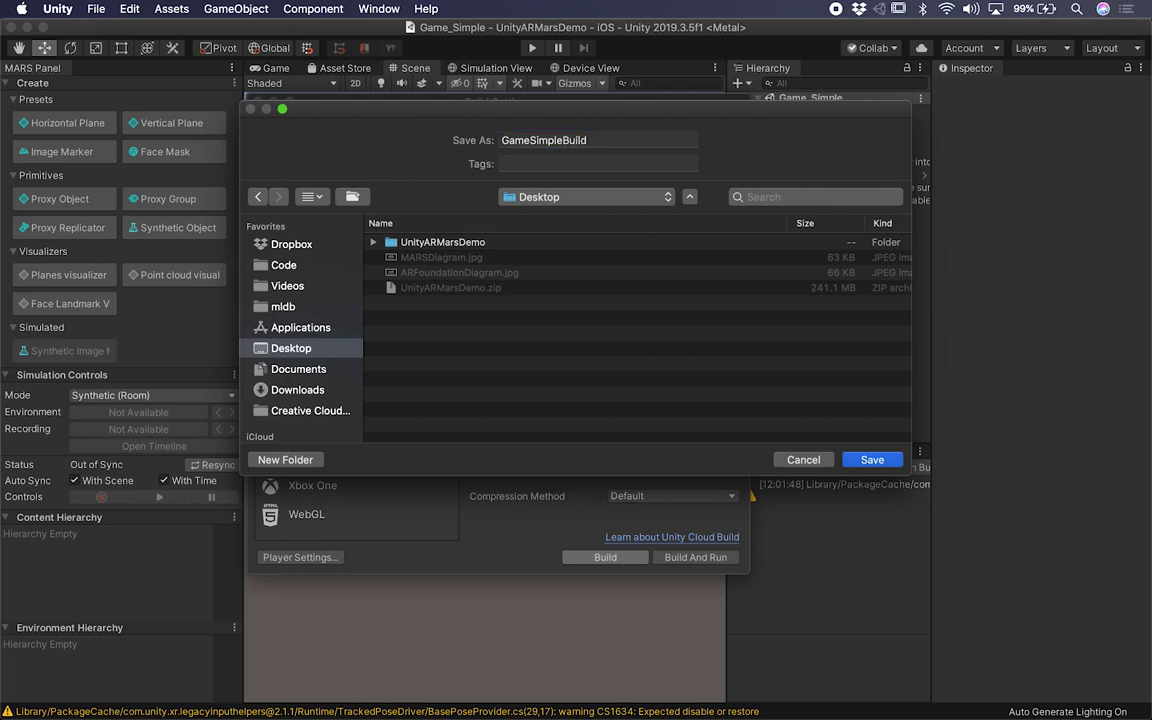
key(Return)
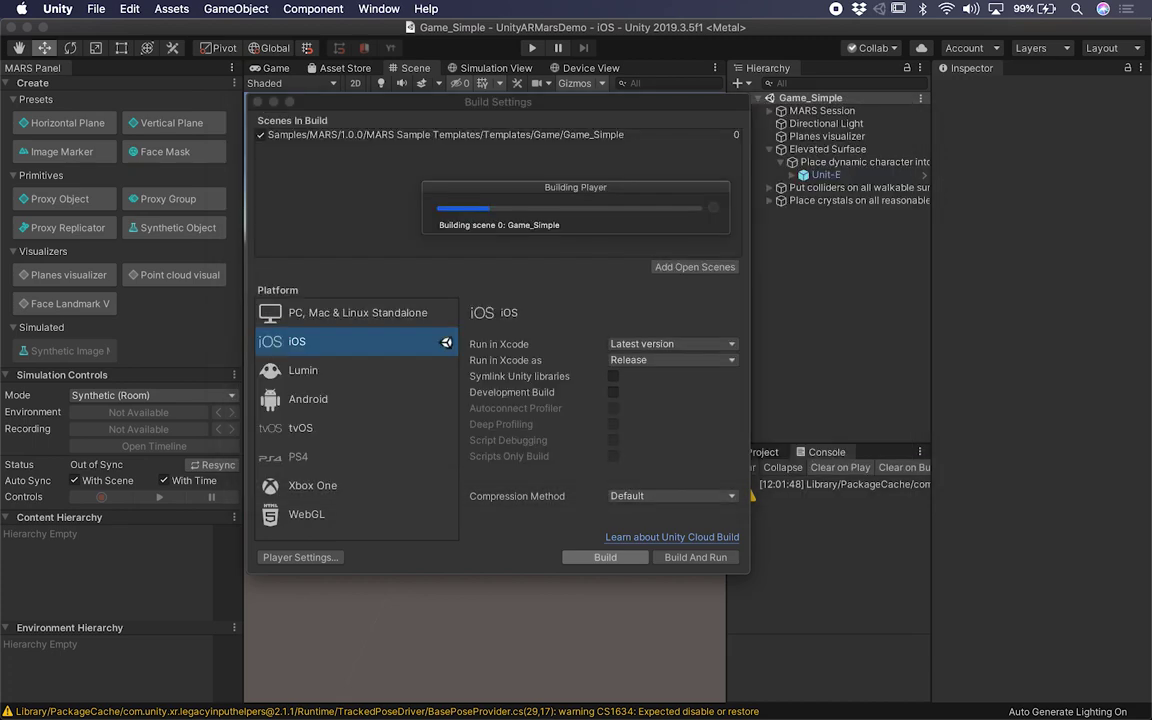
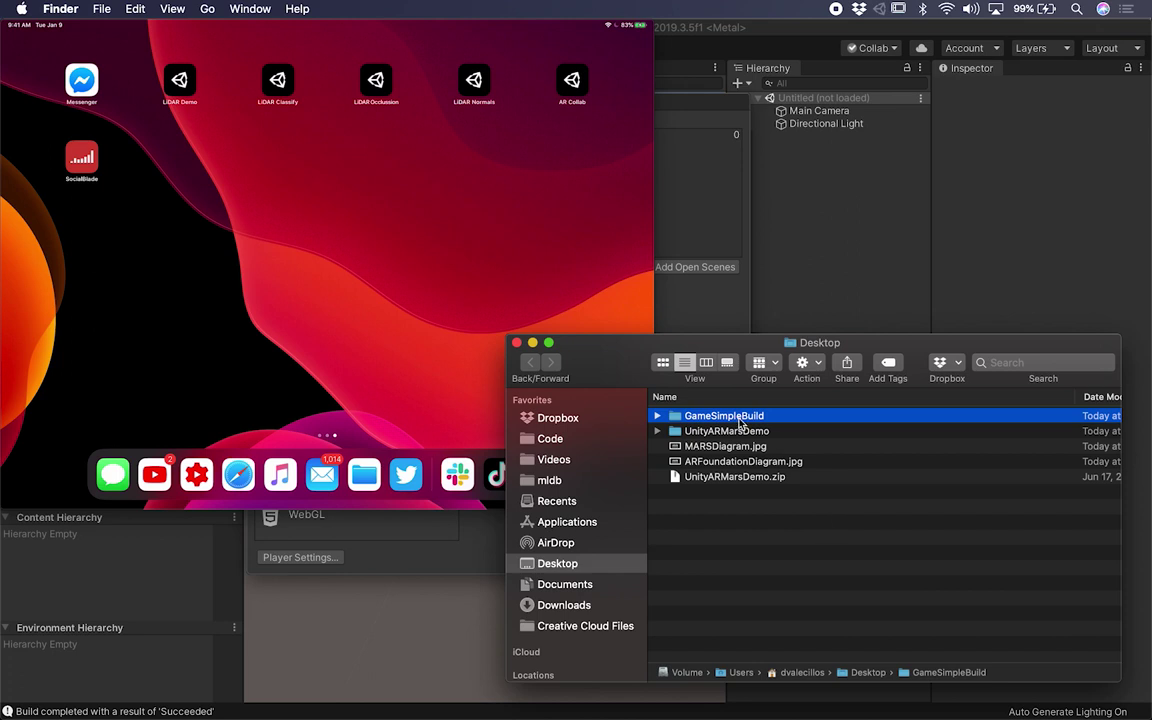
Open Unity-iPhone.xcodeproj from the GameSimpleBuild folder in Xcode and show the Unity-iPhone project's general settings
double_click(740, 417)
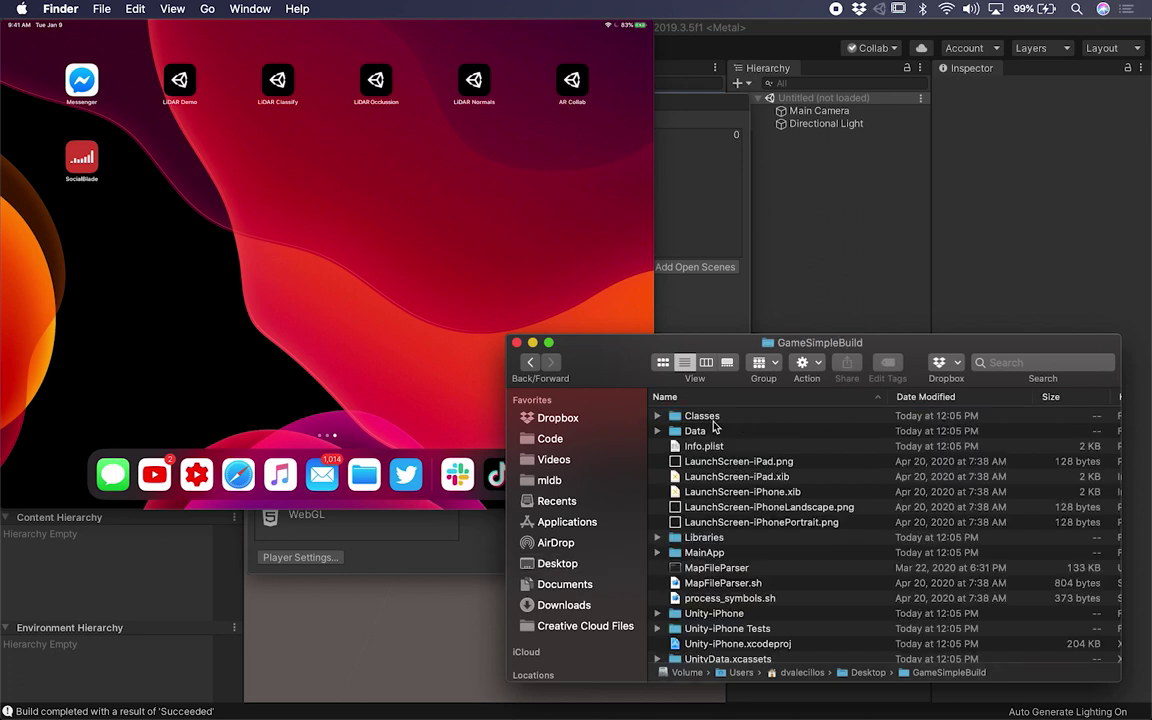
scroll(740, 500, down, 2)
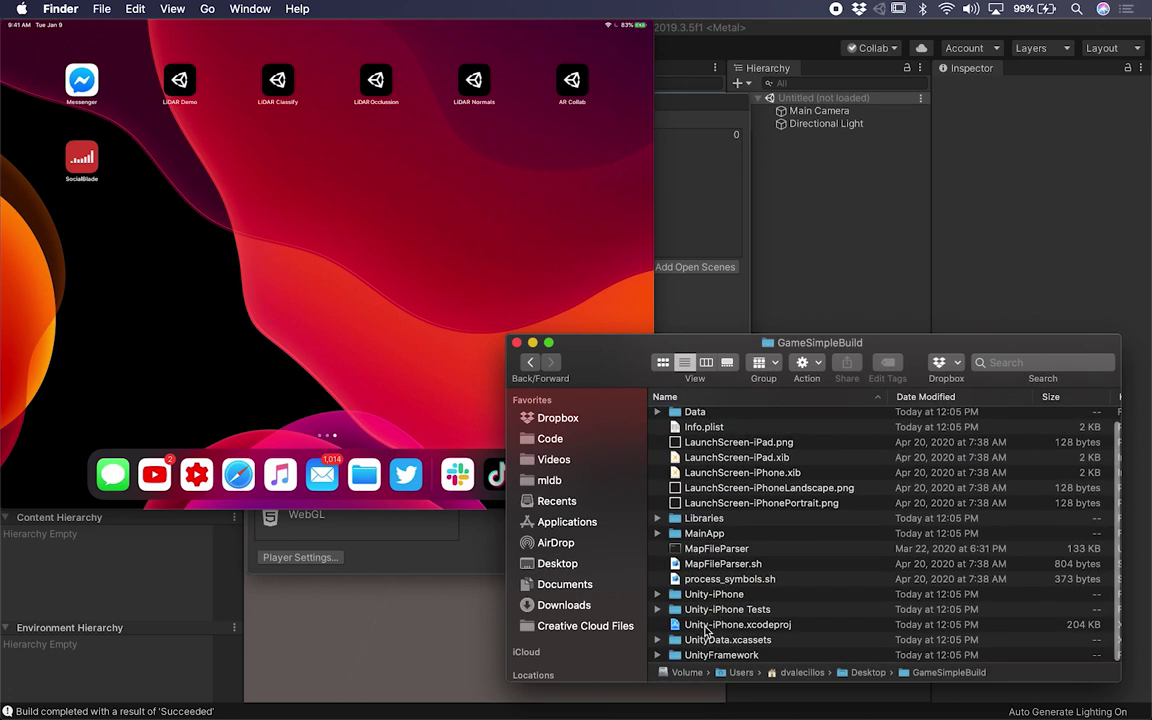
double_click(706, 625)
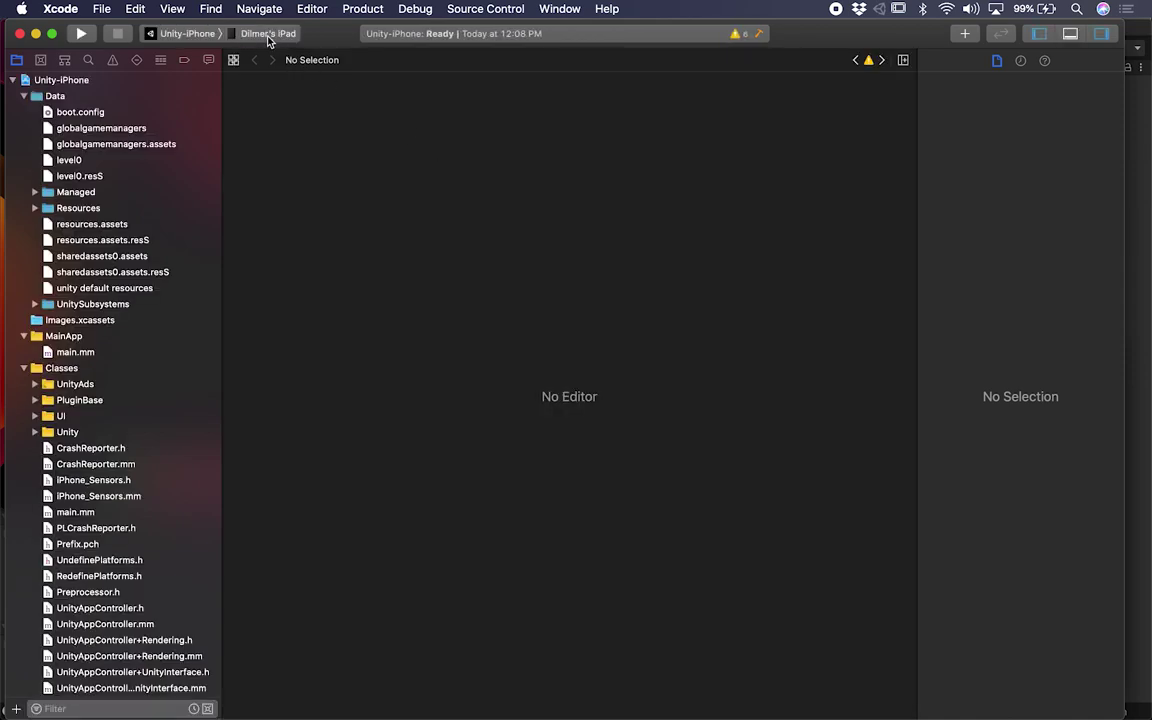
click(84, 86)
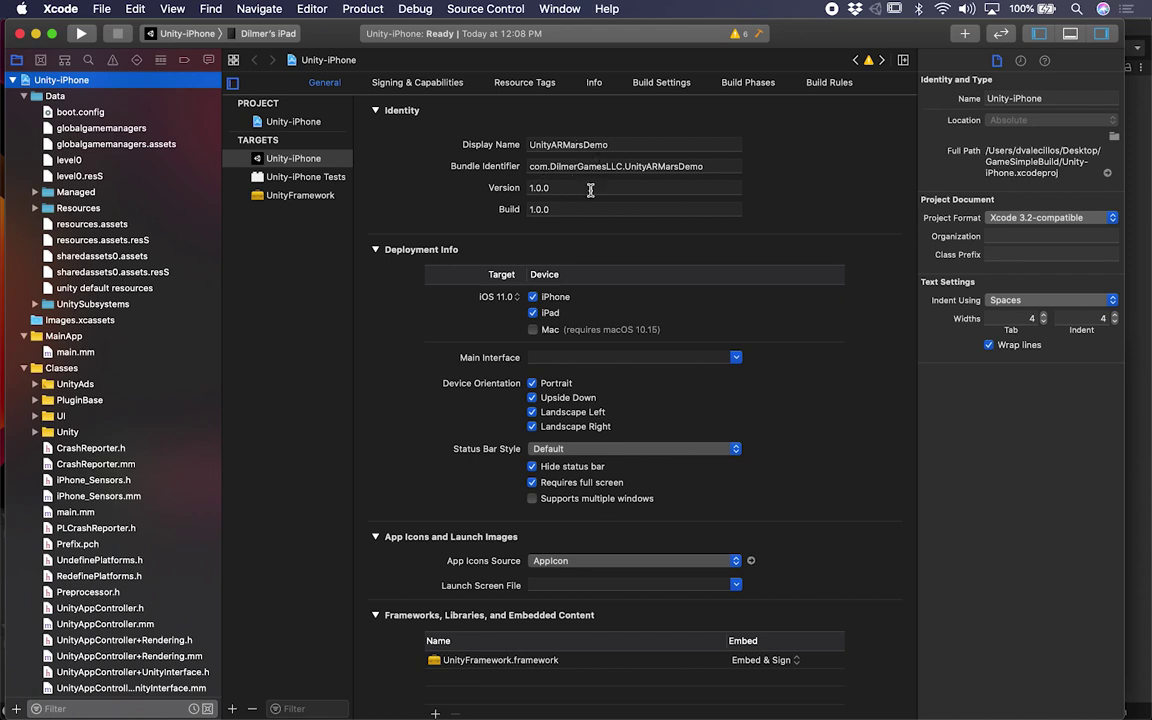
Assign the first listed individual developer account as the Unity-iPhone target's signing team and build and run the app on the connected iPad
click(416, 83)
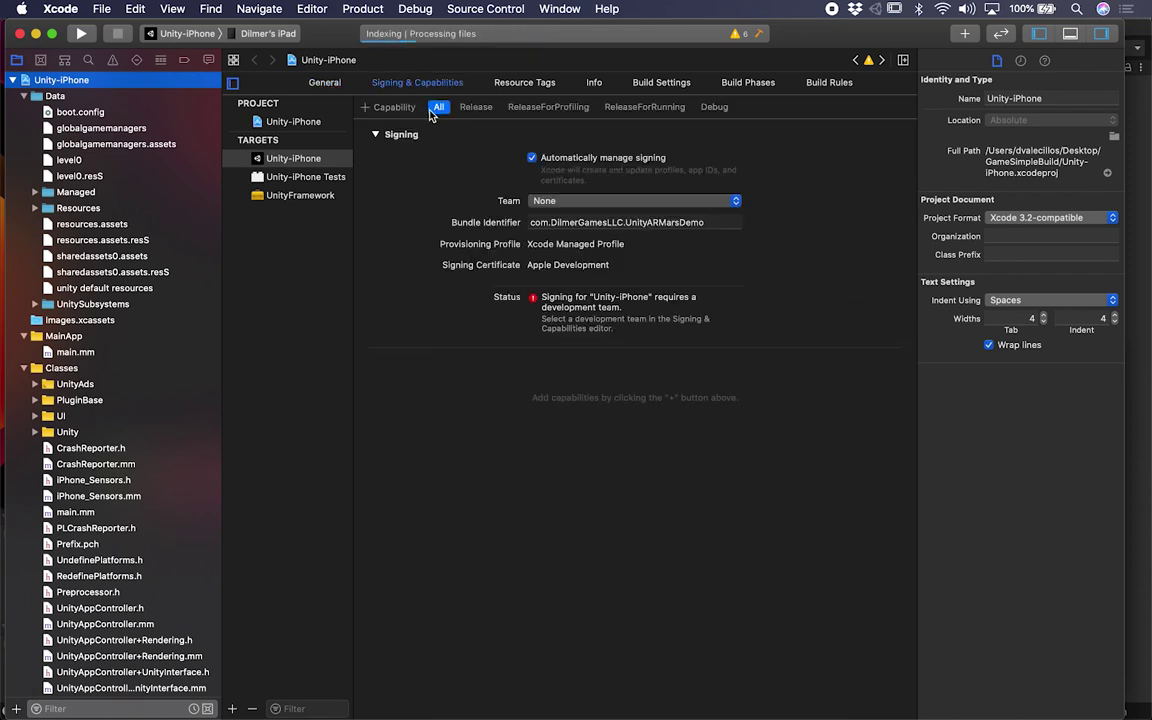
click(548, 200)
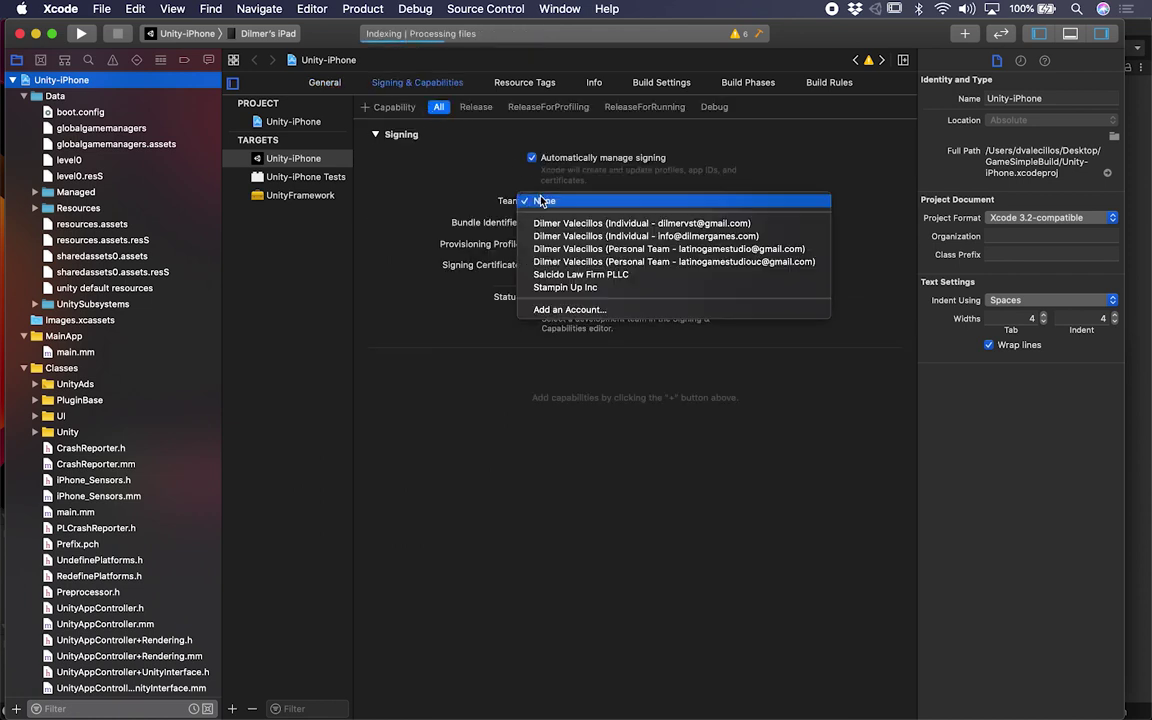
click(622, 224)
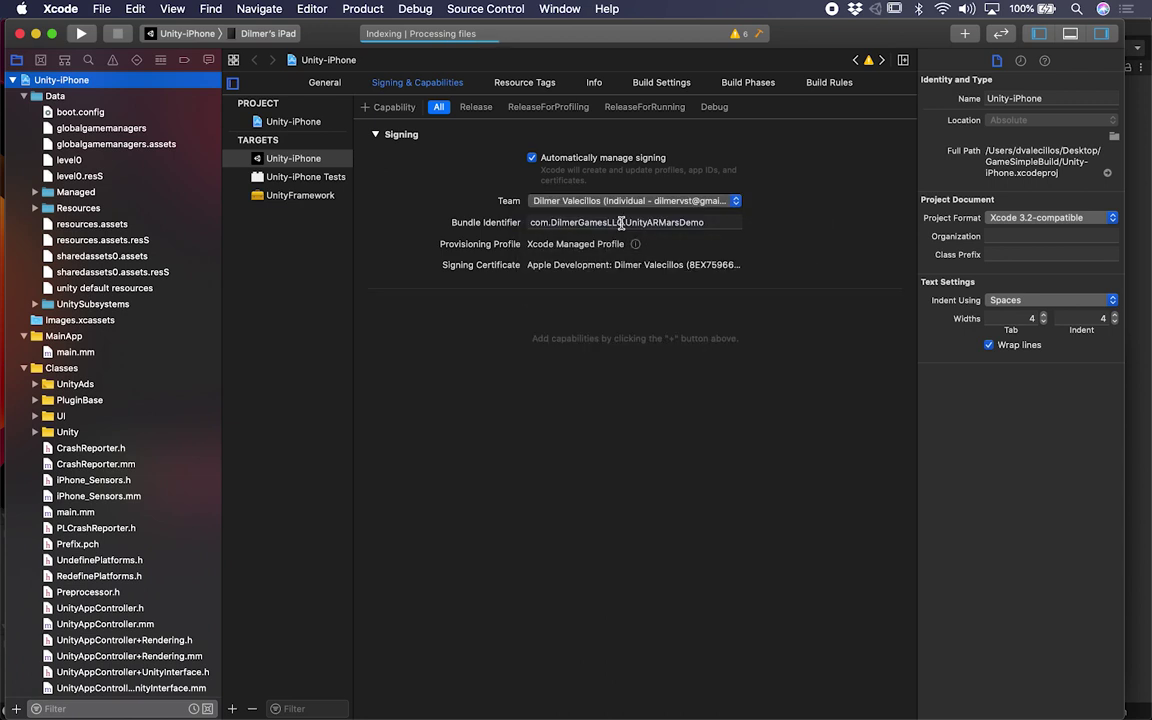
click(88, 36)
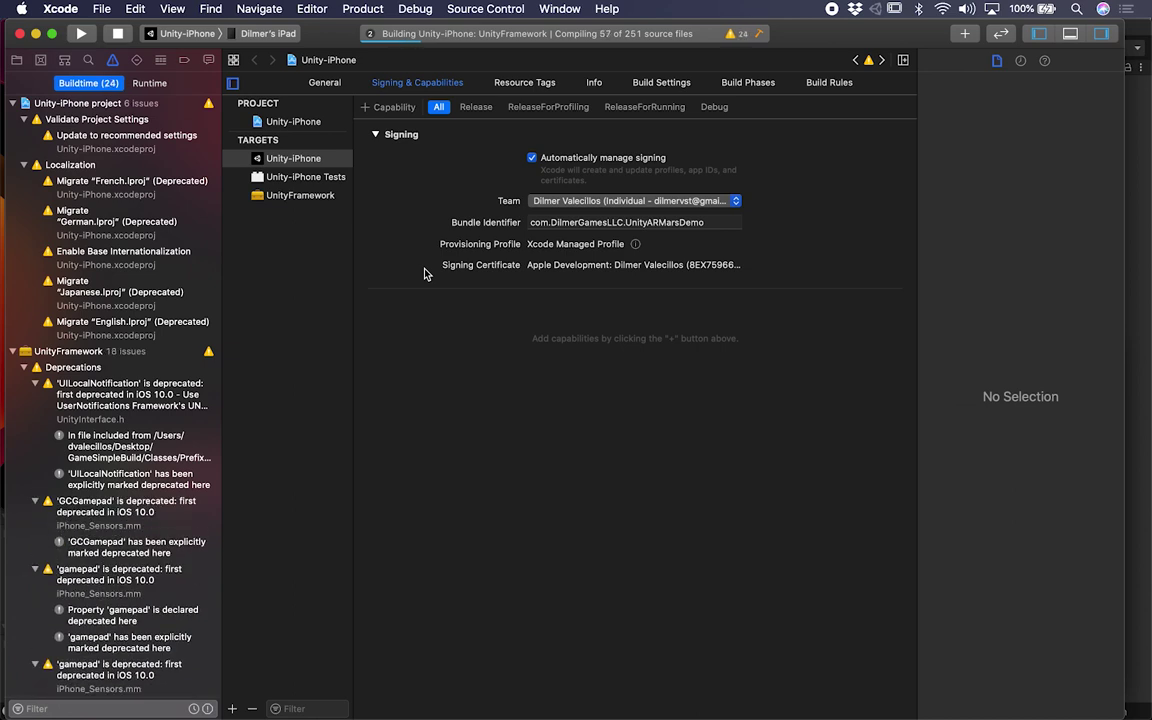
Switch to QuickTime Player and enlarge and reposition the Movie Recording window mirroring the iPad over the Xcode project
key(super+Tab)
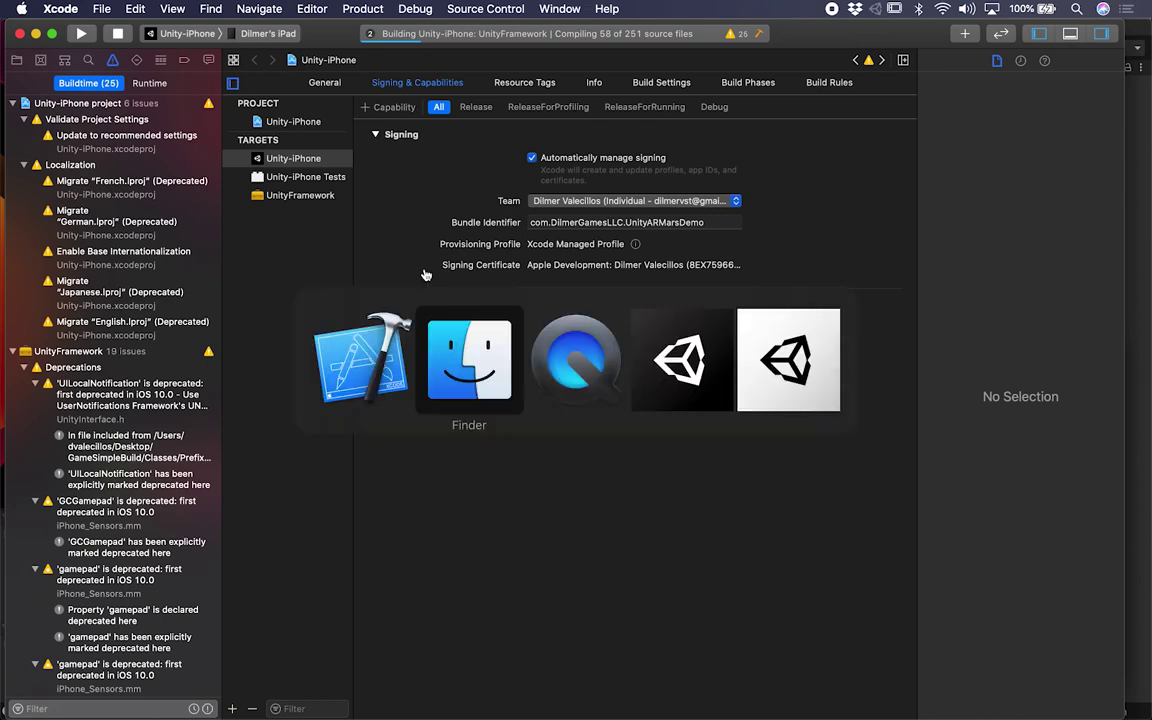
key(Tab)
key(Tab)
key(shift+Tab)
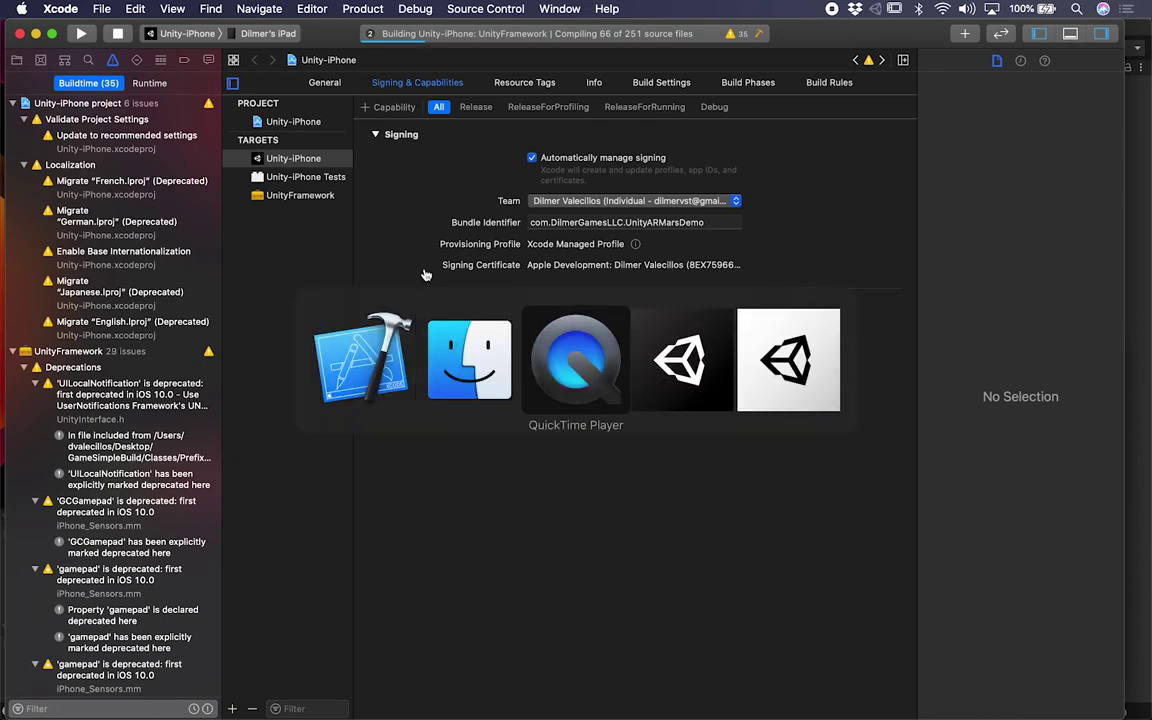
drag(380, 34, 623, 124)
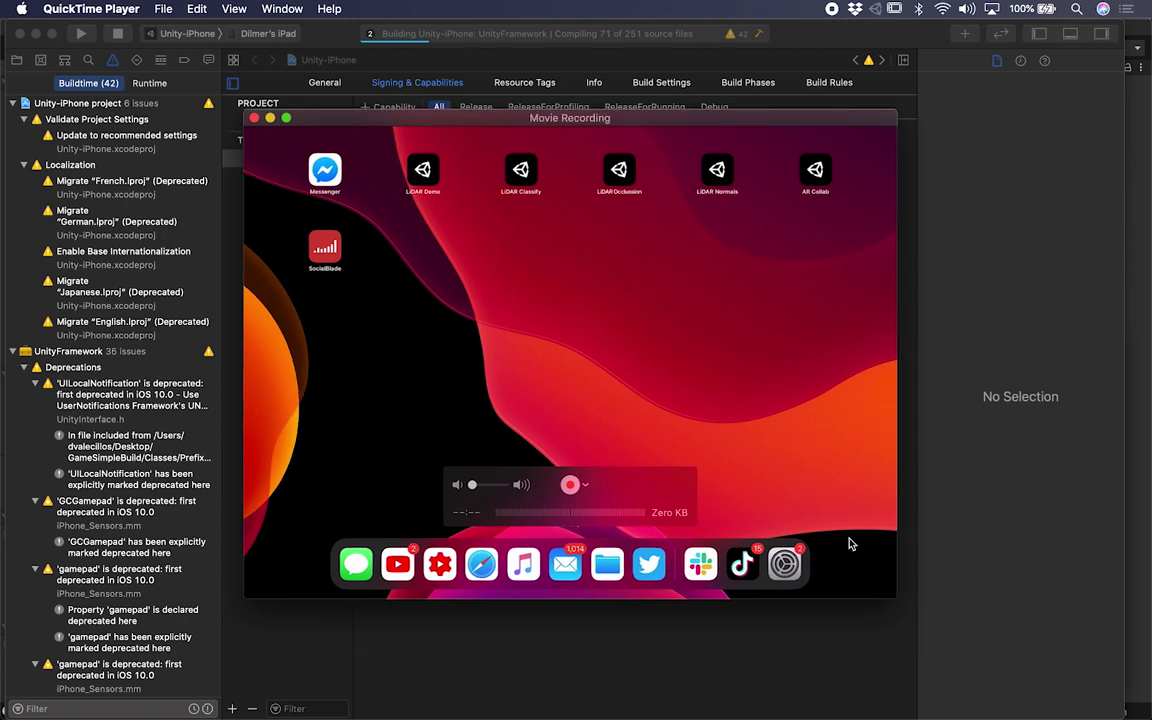
drag(887, 600, 1055, 690)
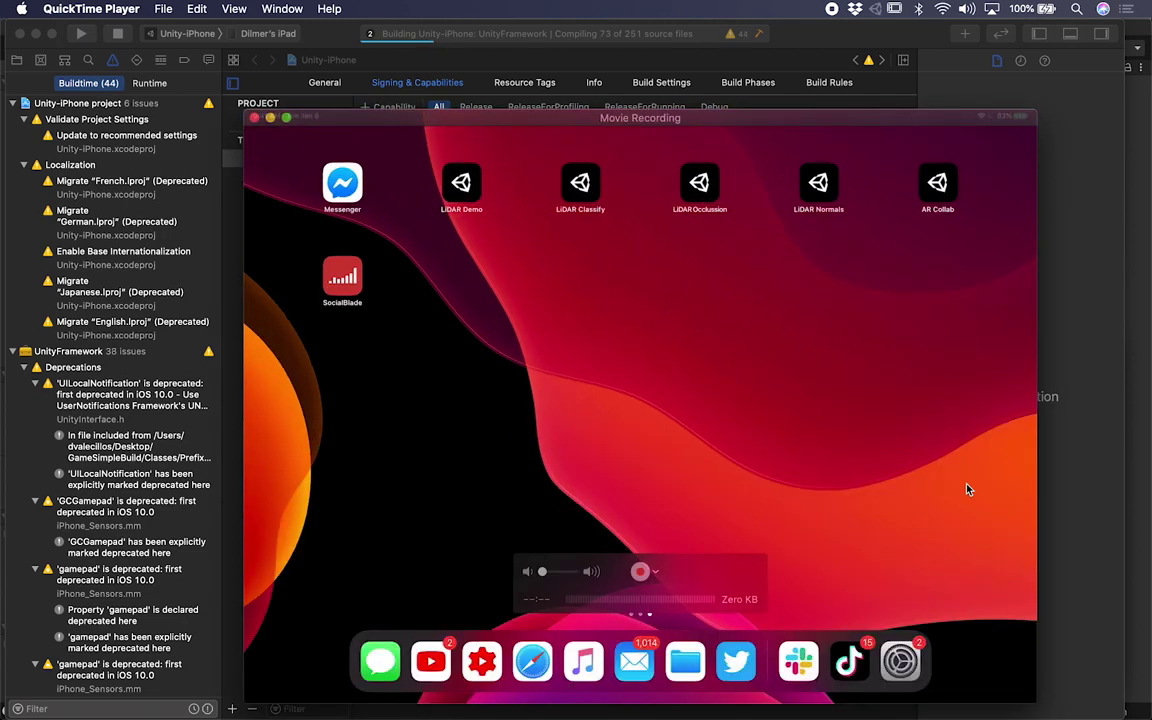
drag(650, 121, 570, 72)
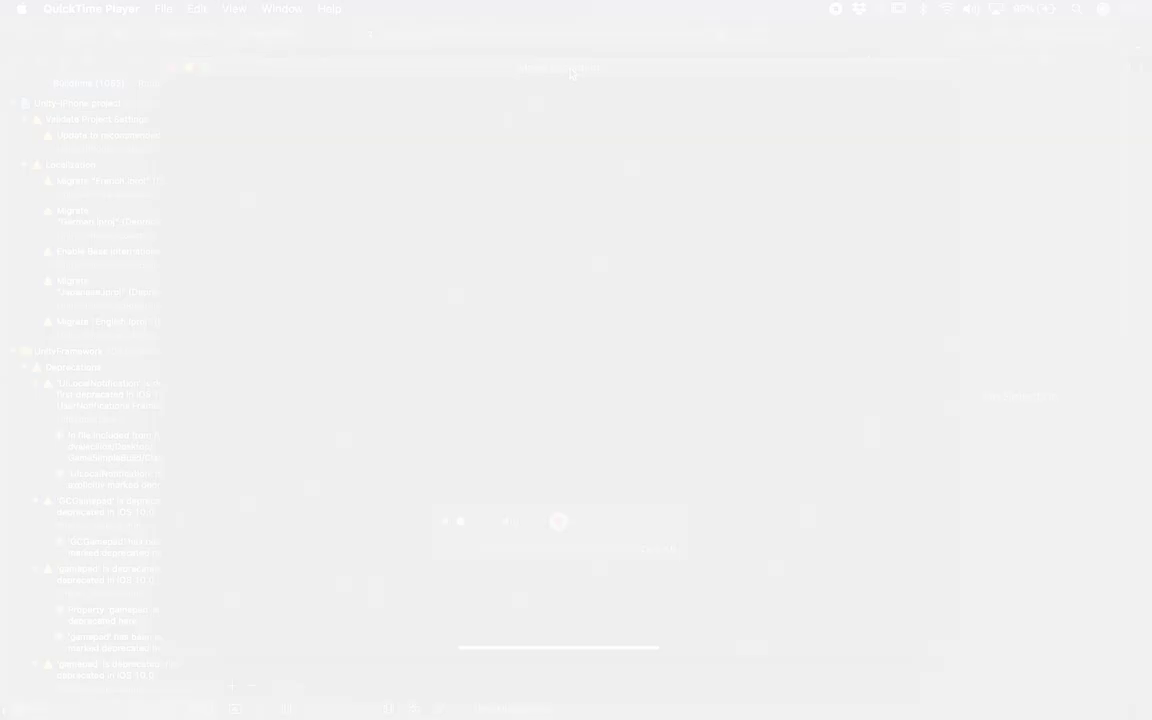